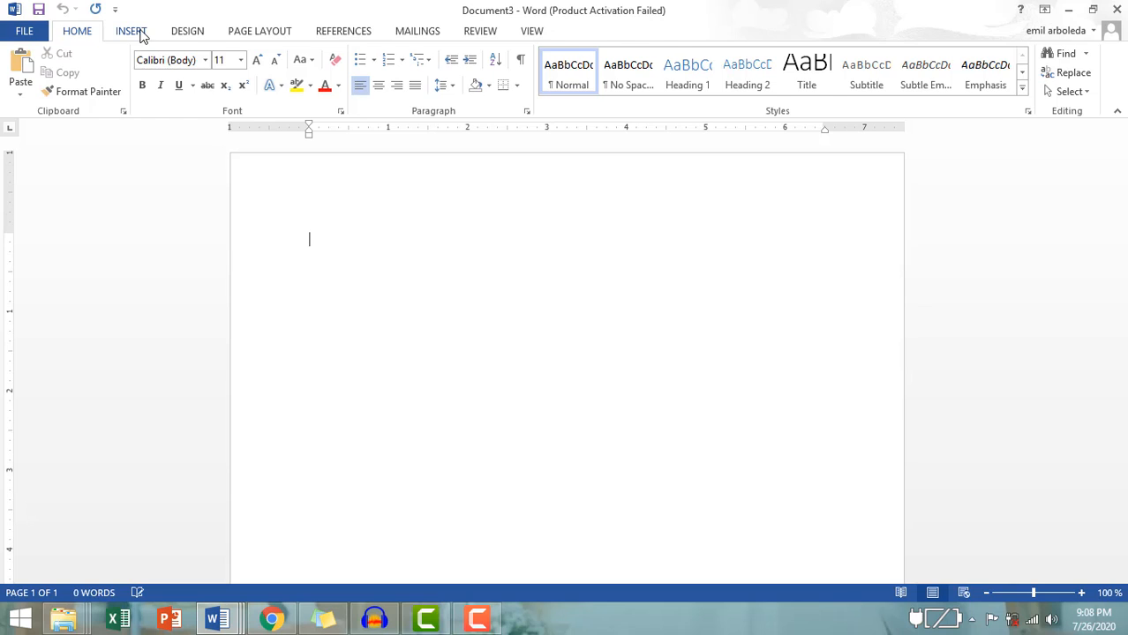
Step: Draw a large rectangle across the upper part of the blank page, extending past both side margins
left_click(132, 31)
left_click(227, 84)
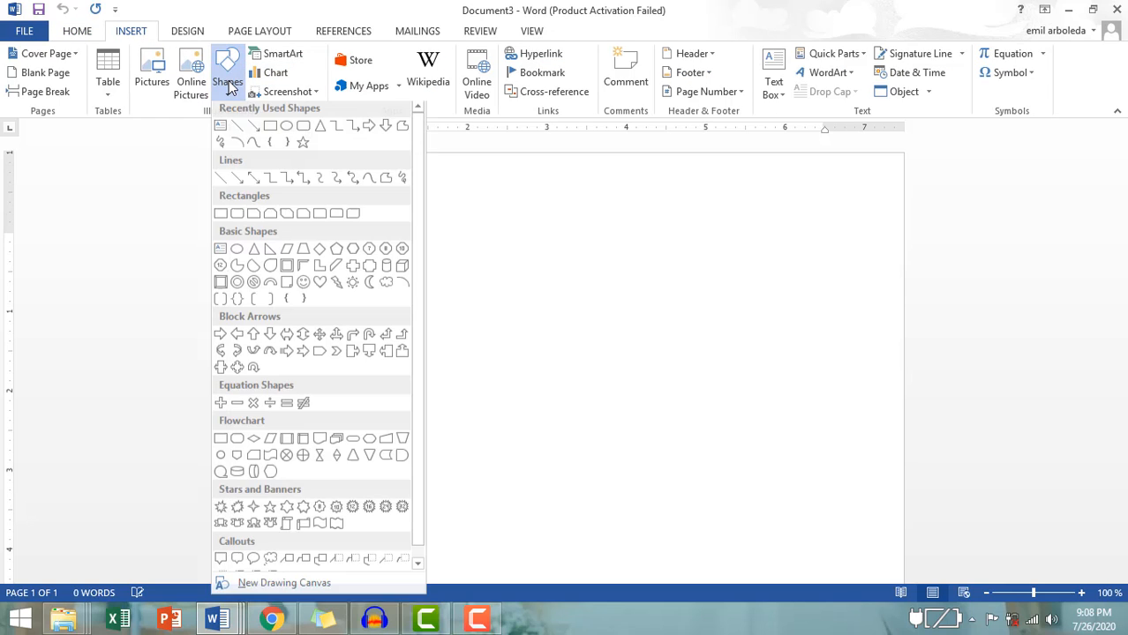
left_click(270, 131)
left_click_drag(265, 186, 868, 535)
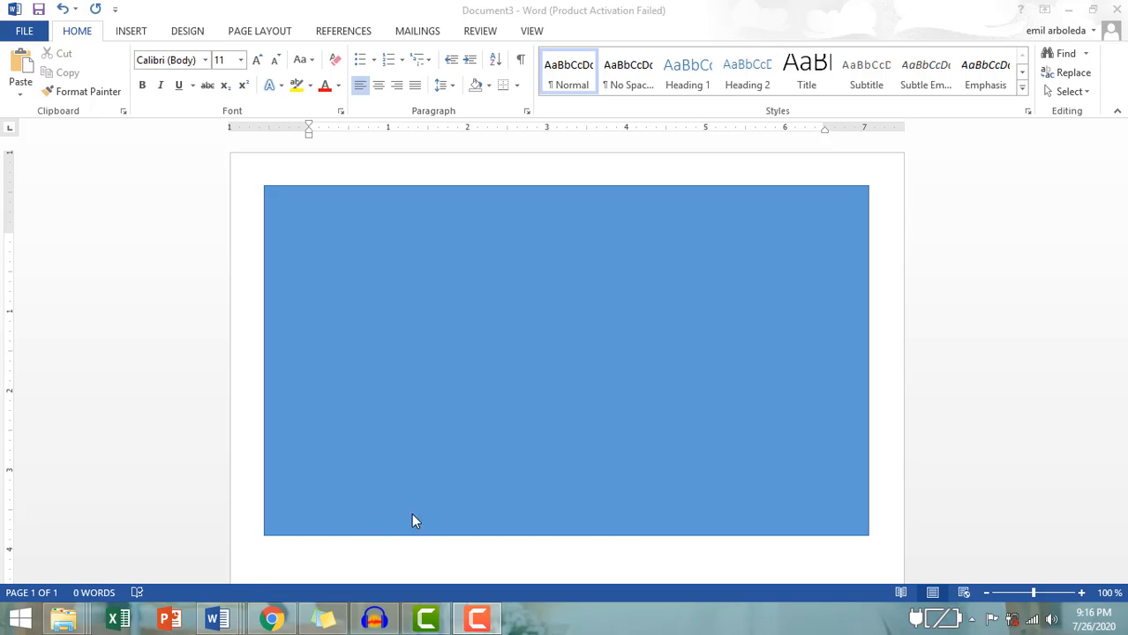
Step: Switch to Document2 and cut the schoolgirl, Kids Yoga and three-friends pictures together
mouse_move(244, 610)
left_click(269, 569)
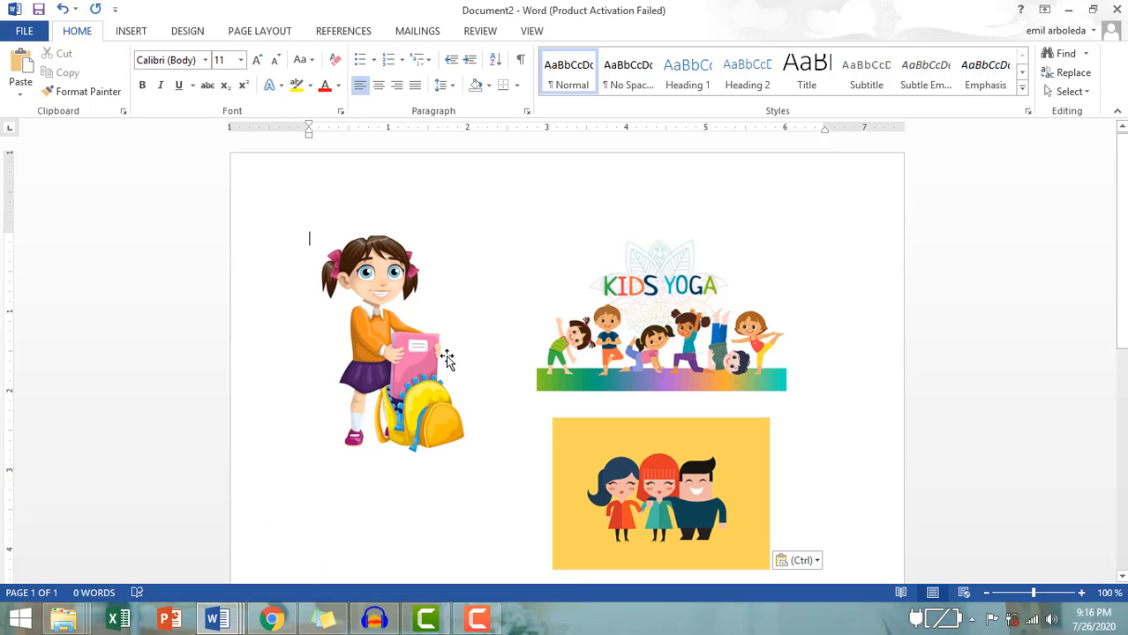
left_click_drag(1121, 304, 1121, 311)
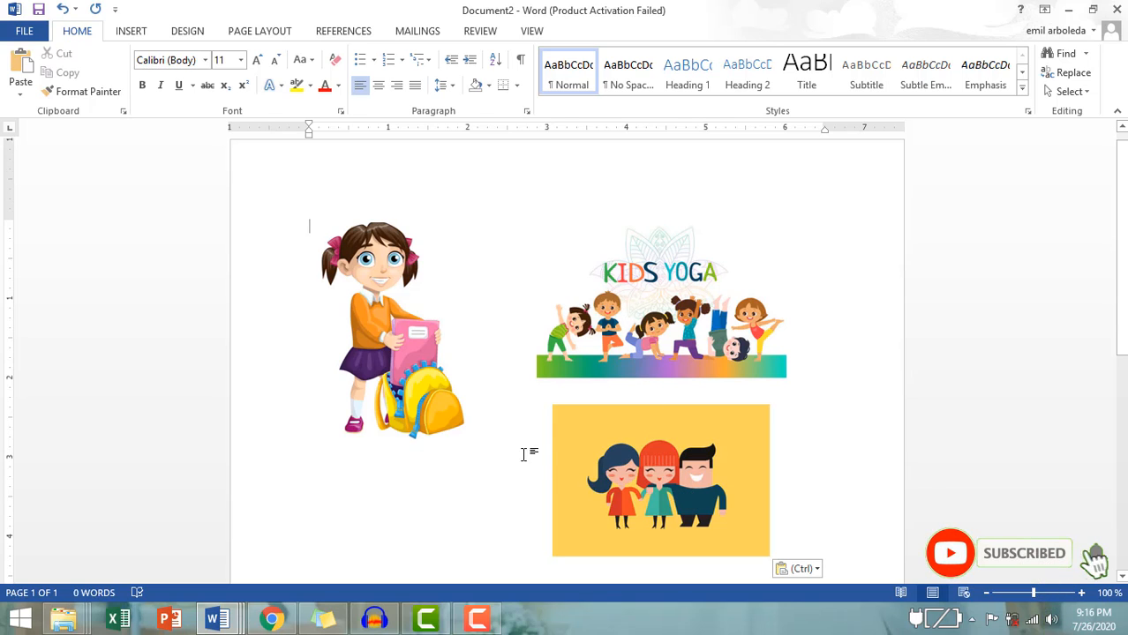
left_click(406, 358)
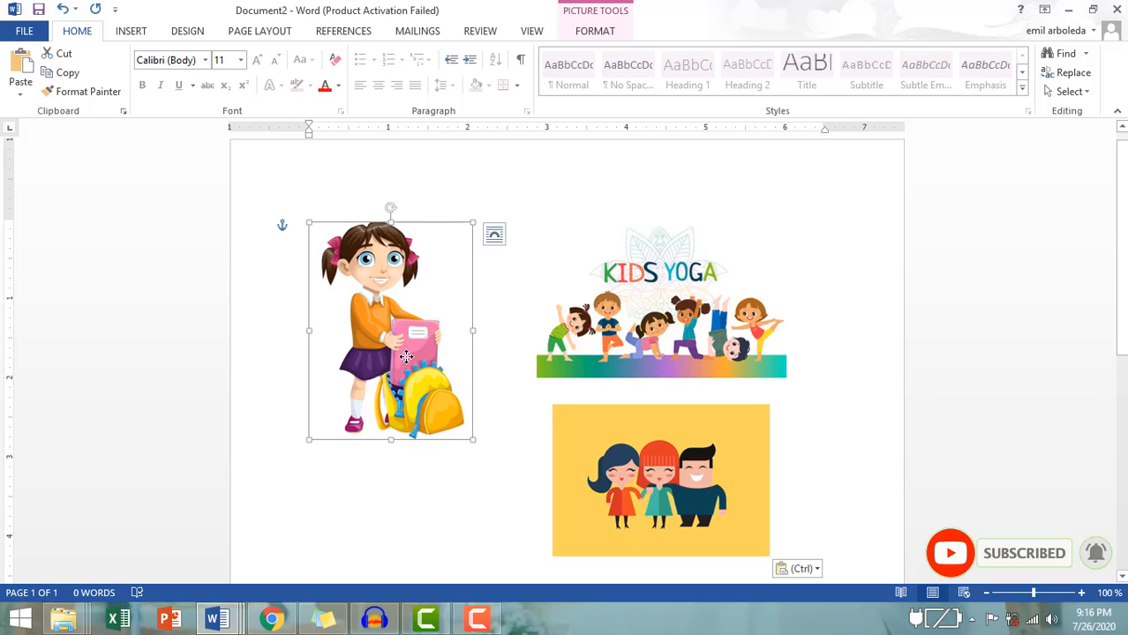
left_click(615, 319, "shift")
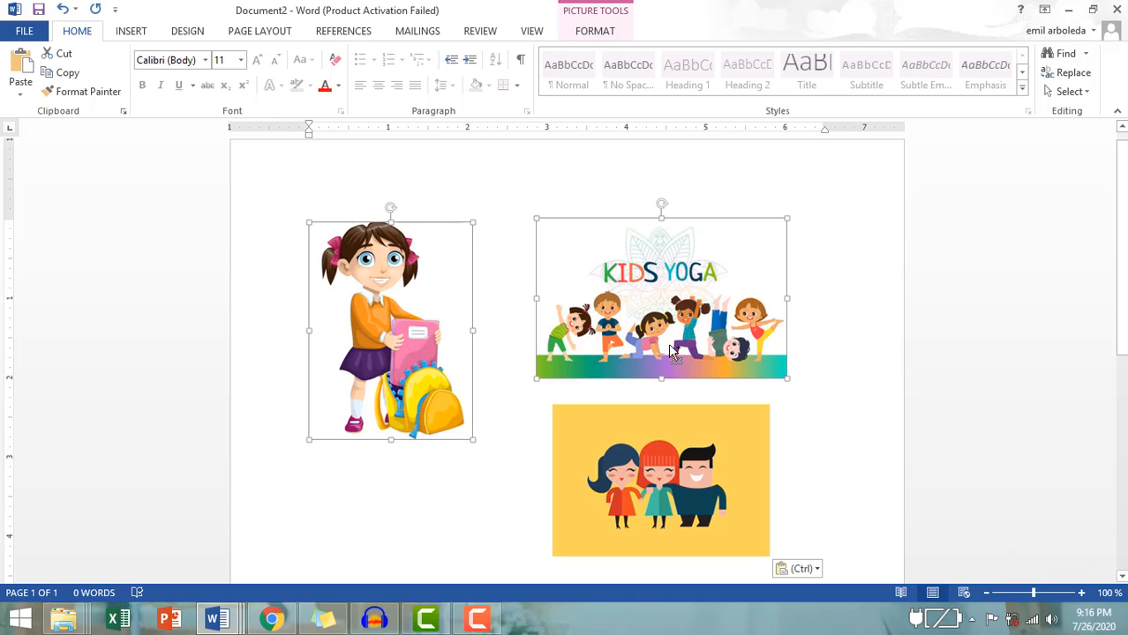
left_click(678, 452, "shift")
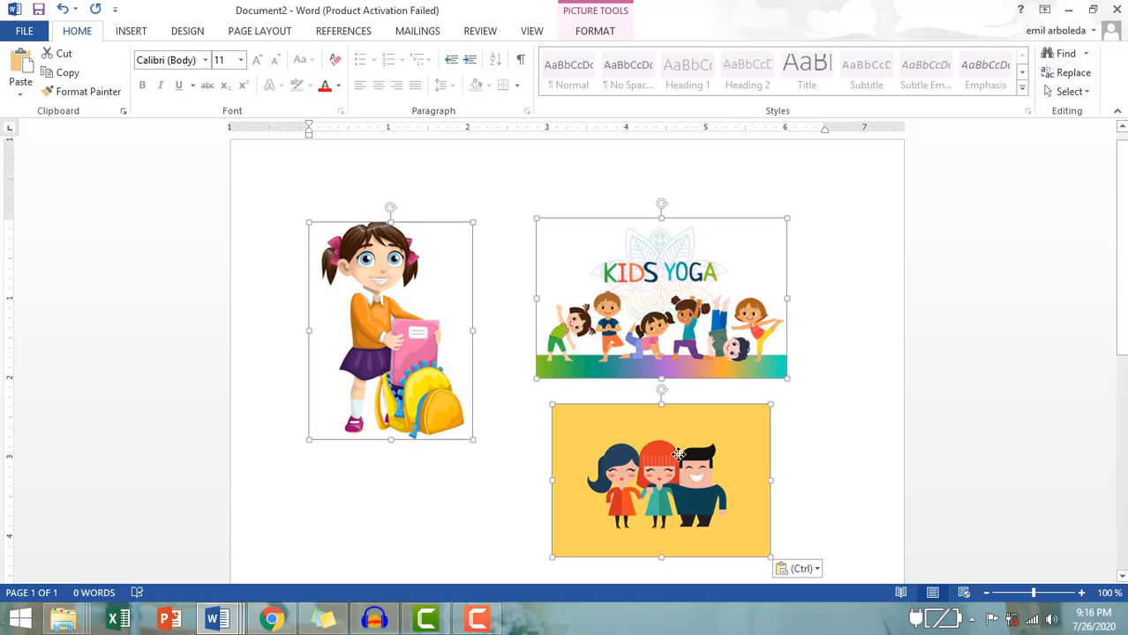
right_click(625, 306)
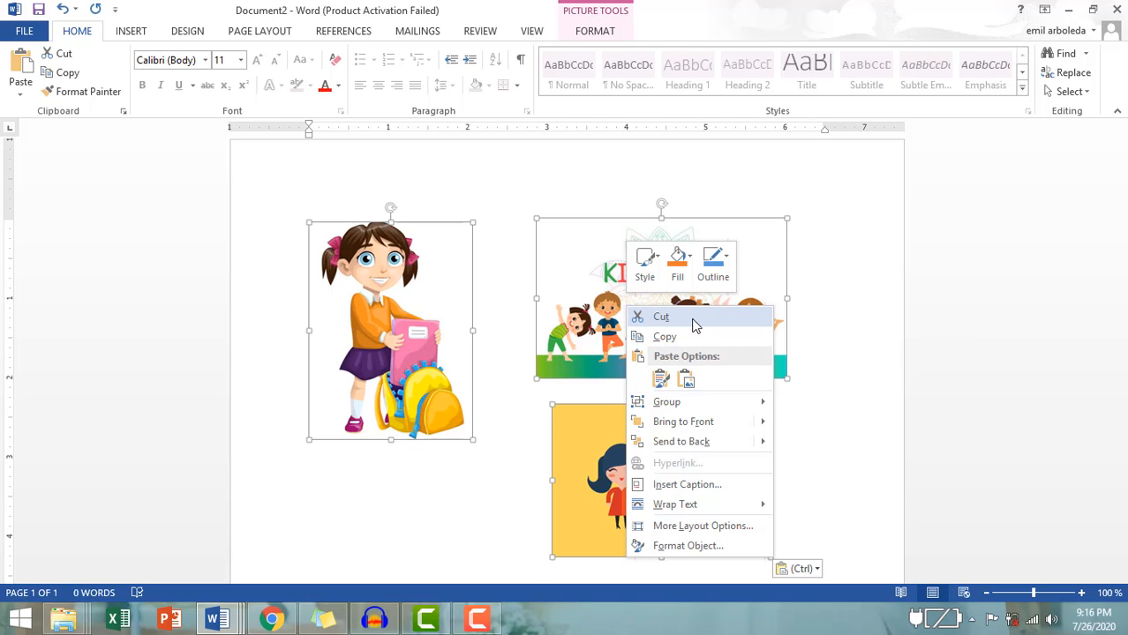
left_click(661, 317)
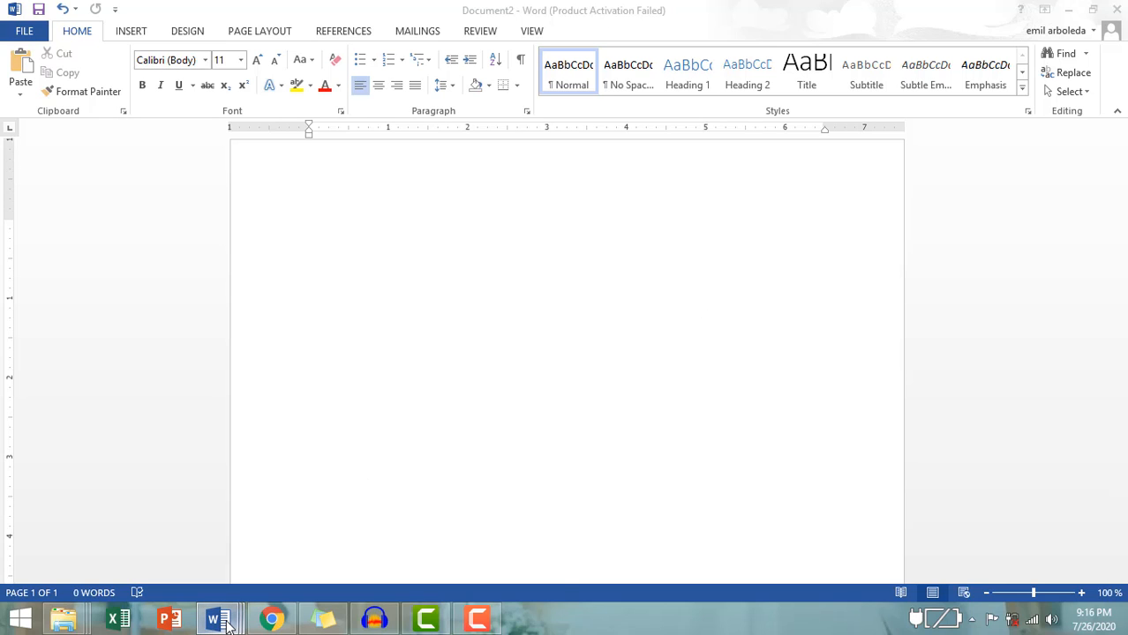
Step: Return to Document3 and paste the cut pictures over the blue rectangle, keeping their source formatting
mouse_move(225, 613)
left_click(450, 564)
right_click(421, 313)
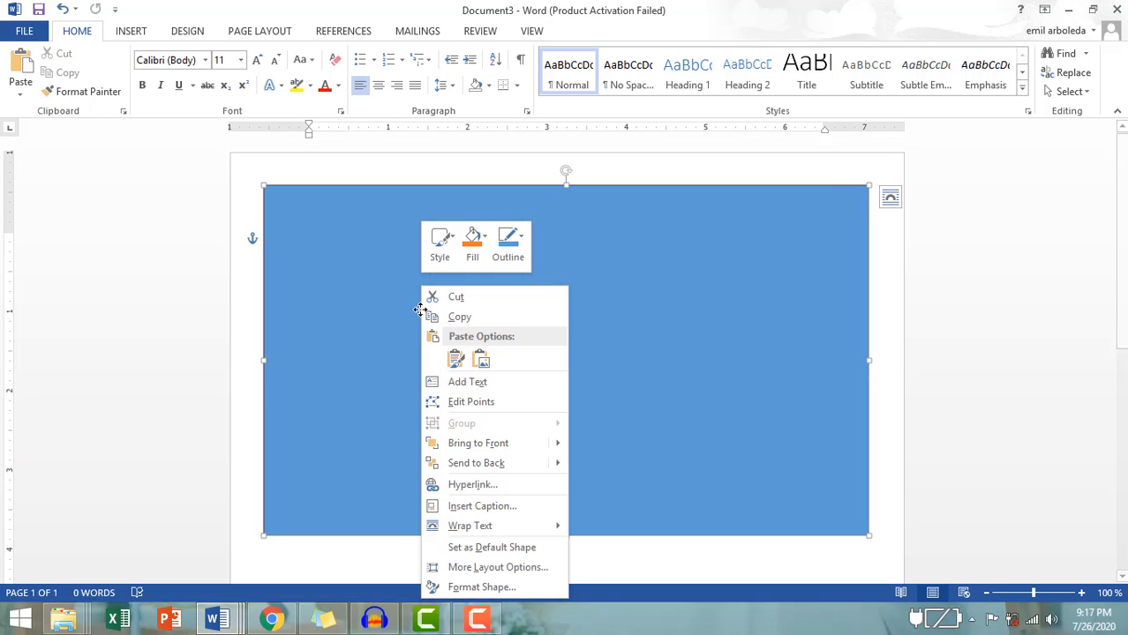
left_click(455, 357)
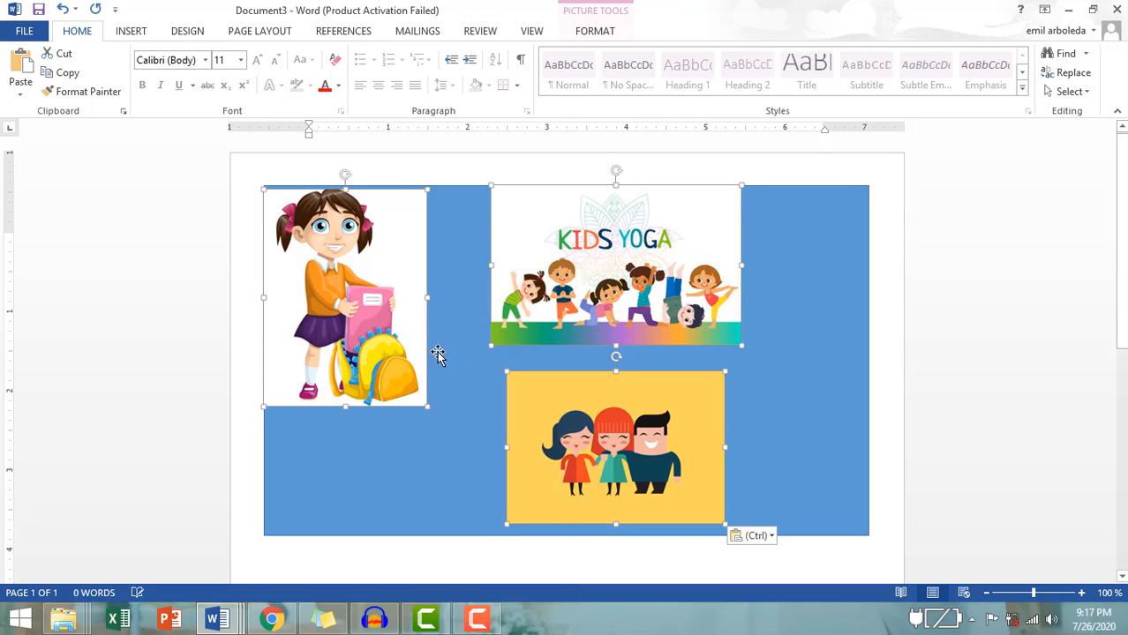
Step: Move the three pasted pictures together toward the rectangle's middle and nudge the yellow three-friends picture up inside its edge
left_click_drag(379, 319, 433, 326)
left_click(564, 455)
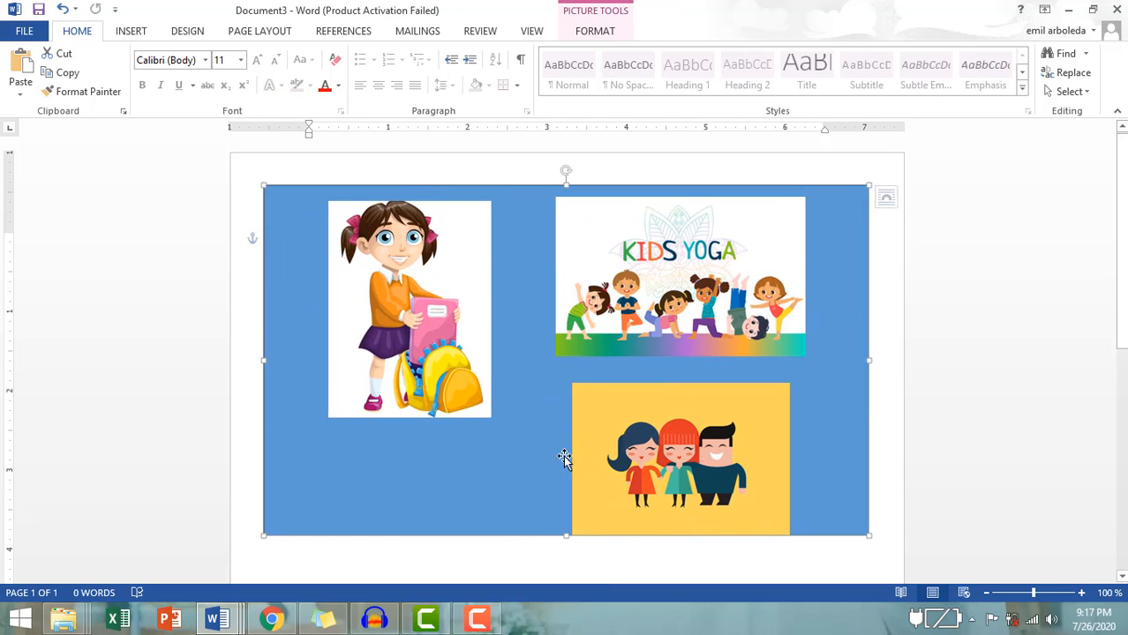
left_click(633, 461)
left_click_drag(633, 461, 628, 451)
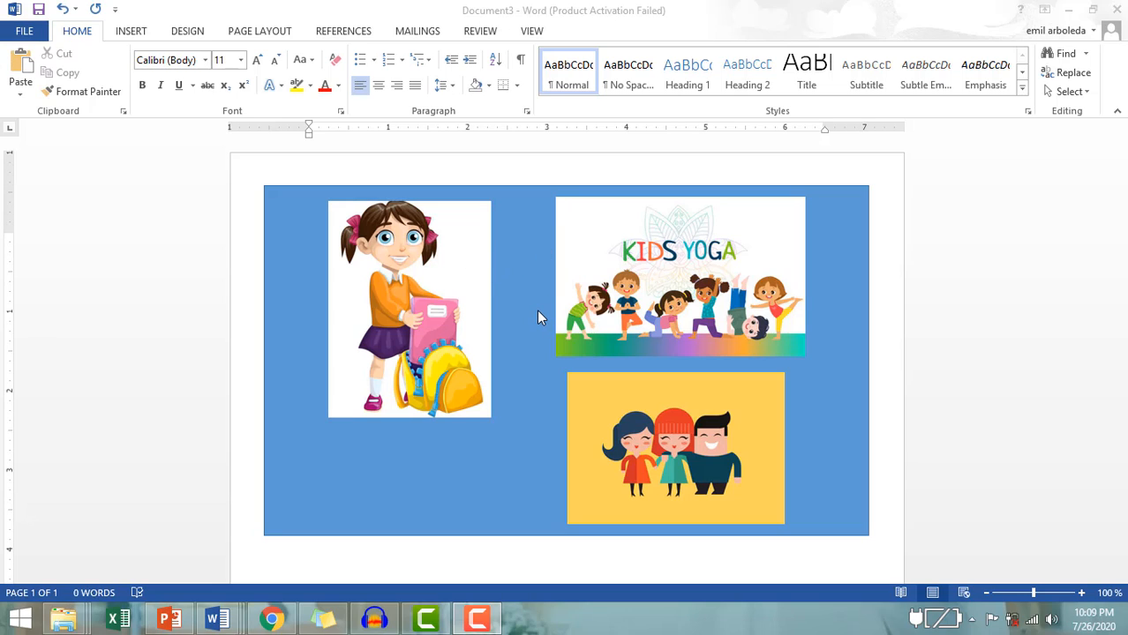
Step: Examine the correction, color, artistic effect and picture effect options available for the schoolgirl picture
left_click(389, 294)
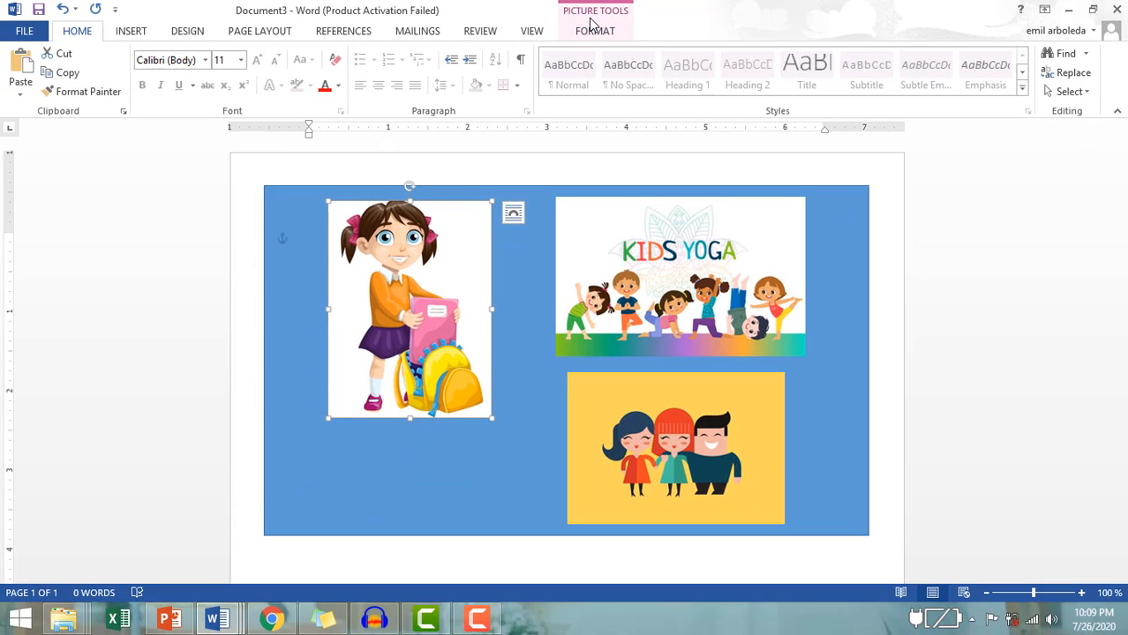
left_click(593, 29)
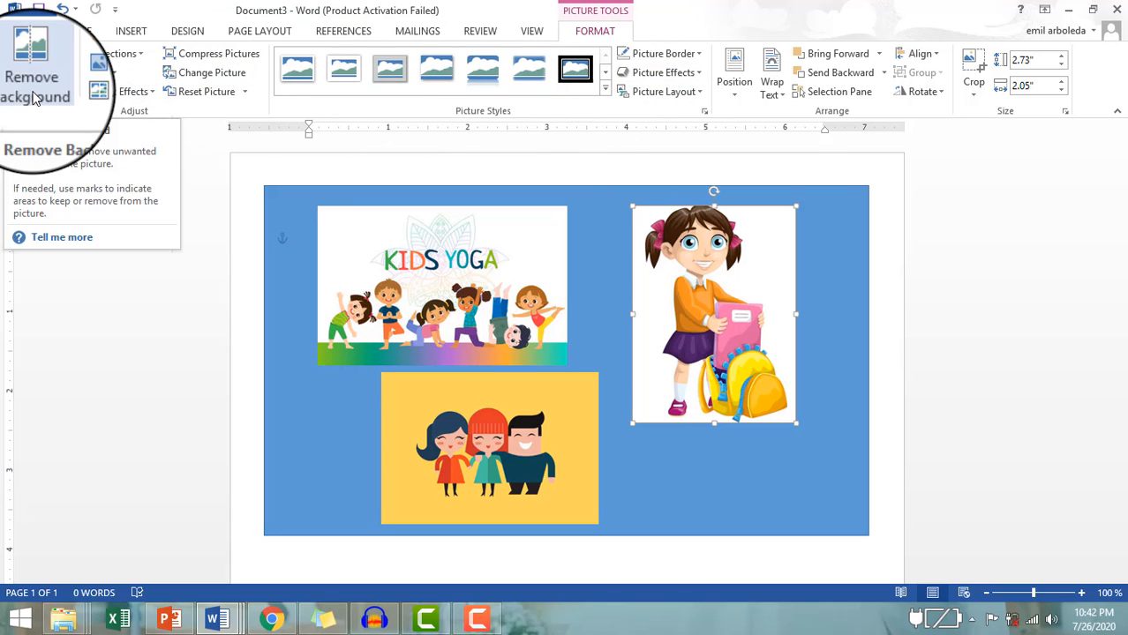
left_click(135, 58)
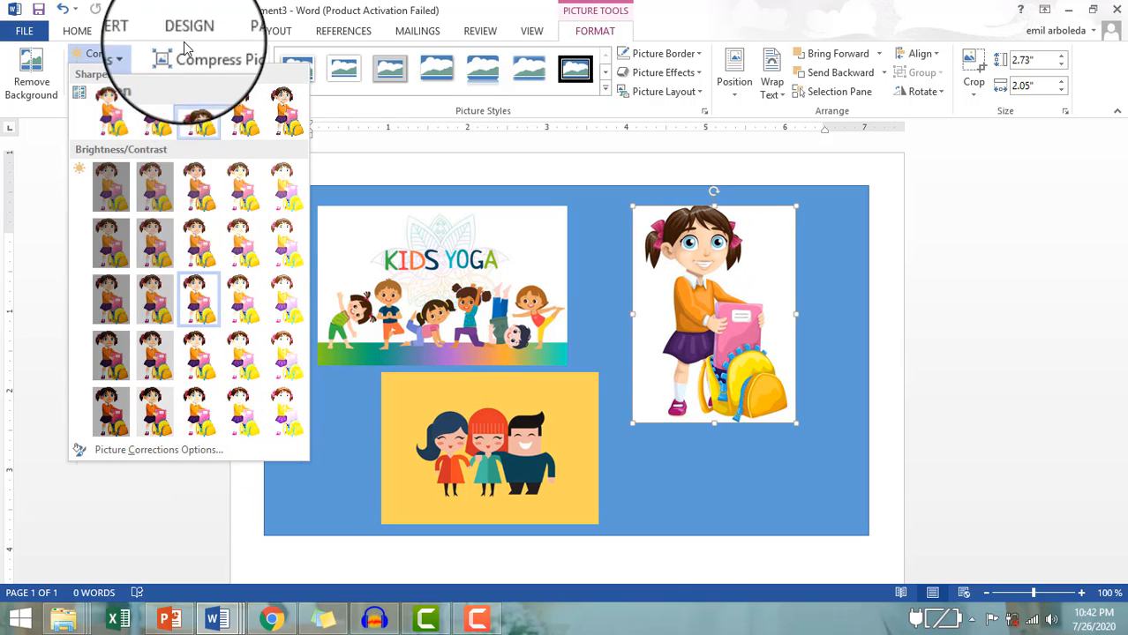
left_click(137, 53)
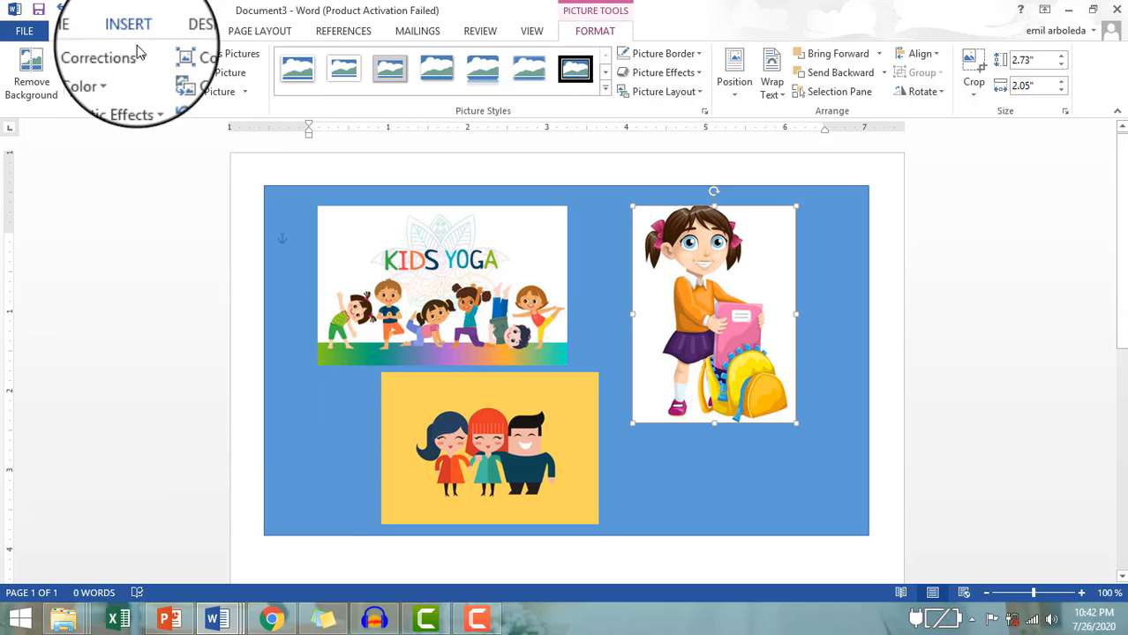
left_click(99, 74)
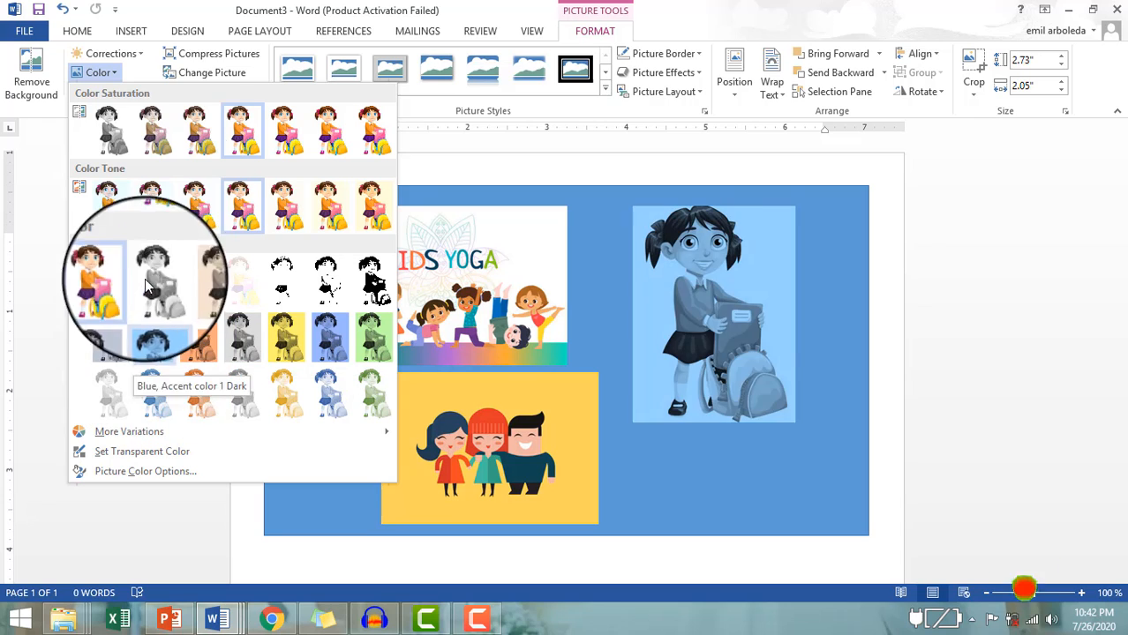
left_click(164, 13)
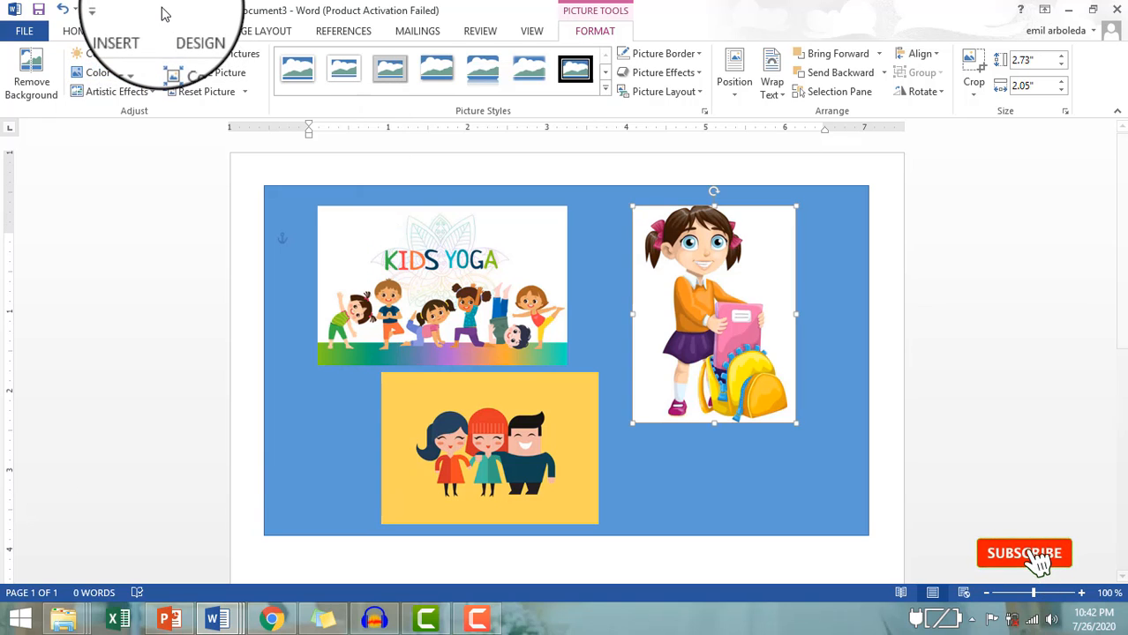
left_click(119, 91)
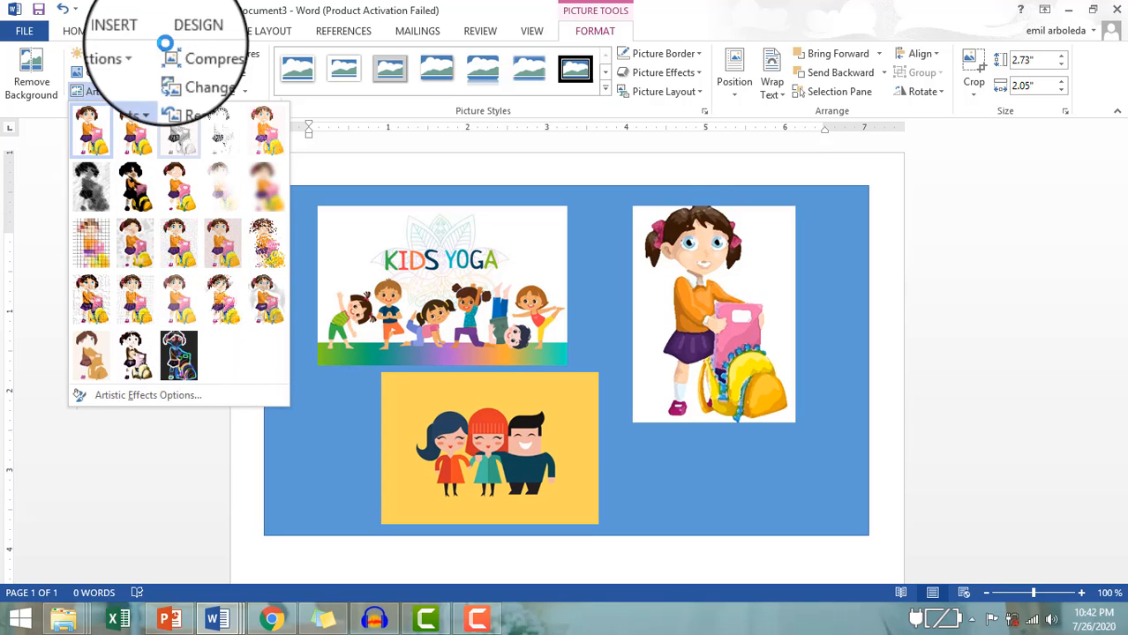
left_click(154, 11)
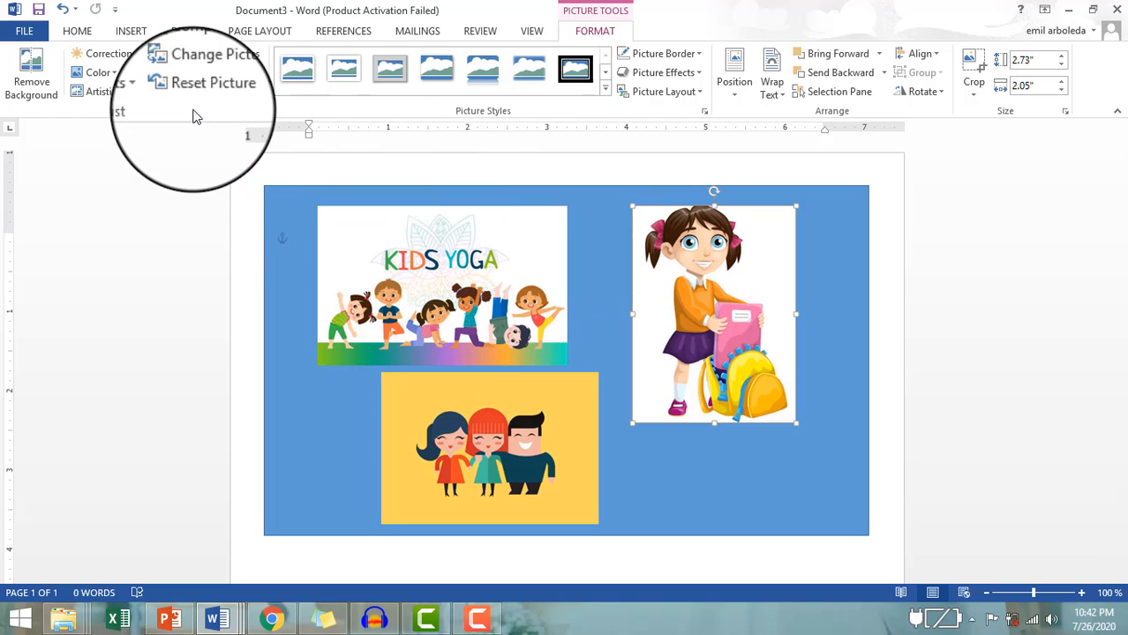
left_click(667, 78)
mouse_move(674, 205)
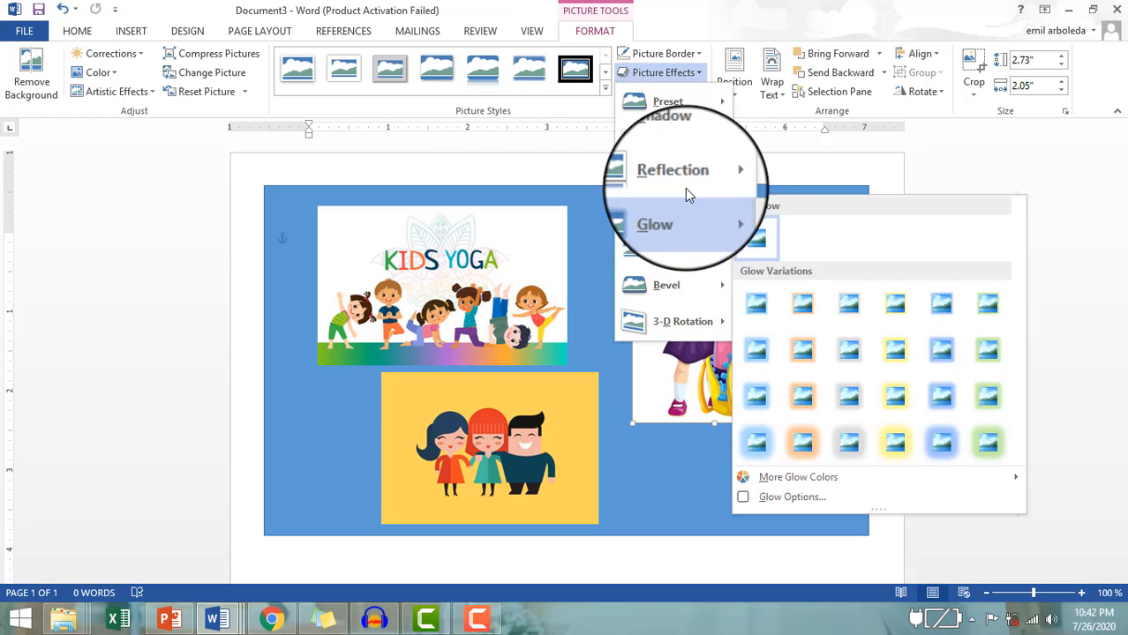
left_click(701, 42)
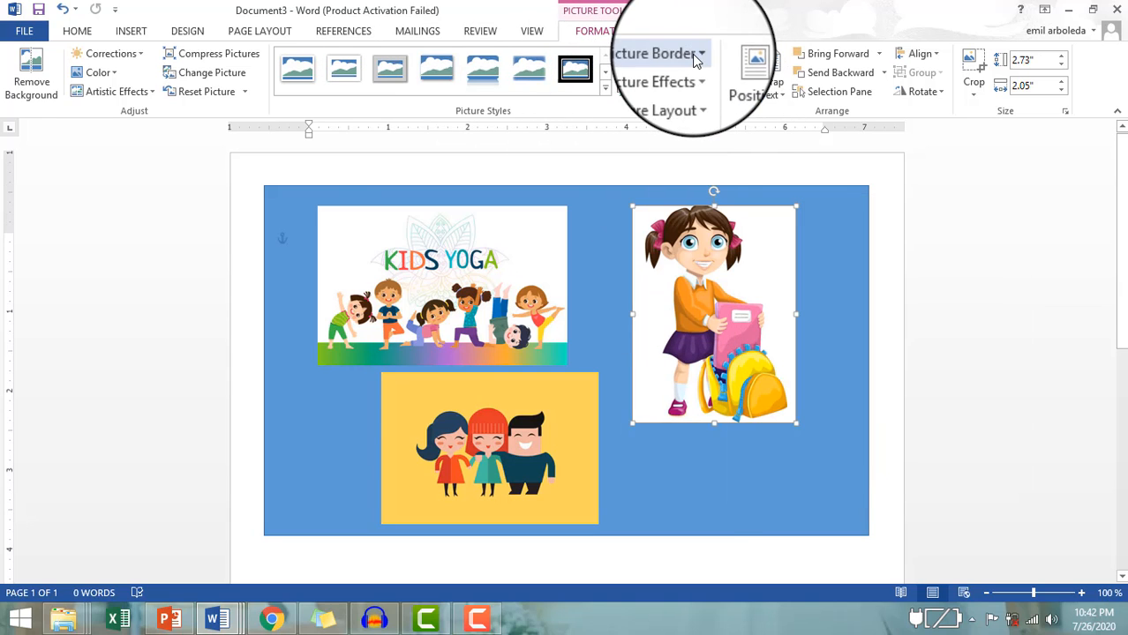
Step: Remove the schoolgirl picture's background, extending the selection area to the picture's edges, and keep the changes
left_click(42, 87)
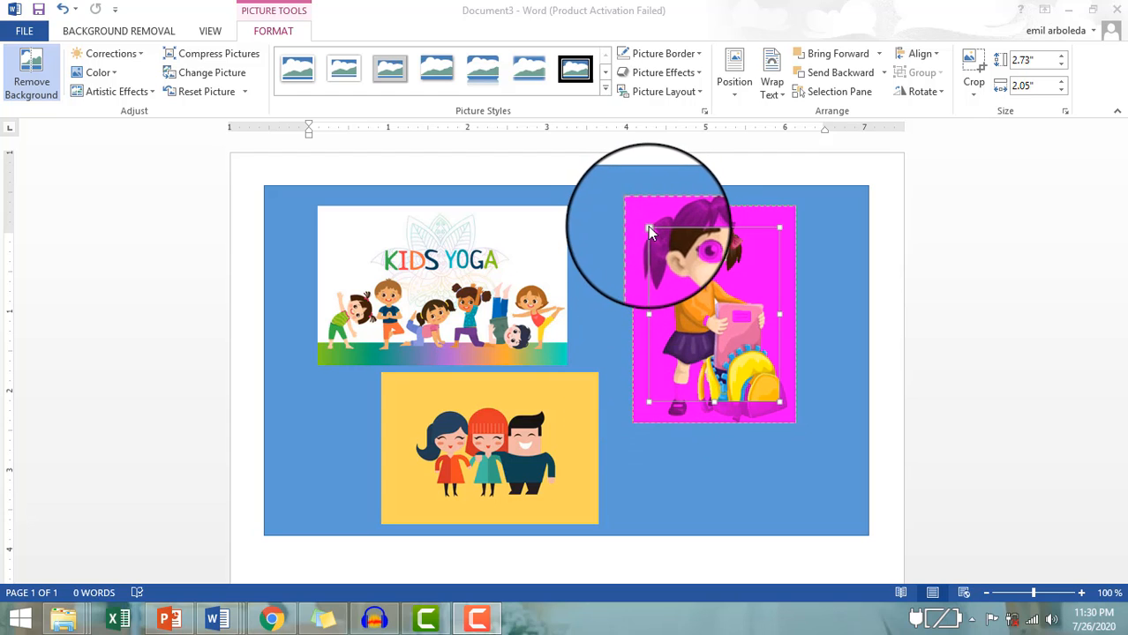
left_click_drag(649, 228, 635, 207)
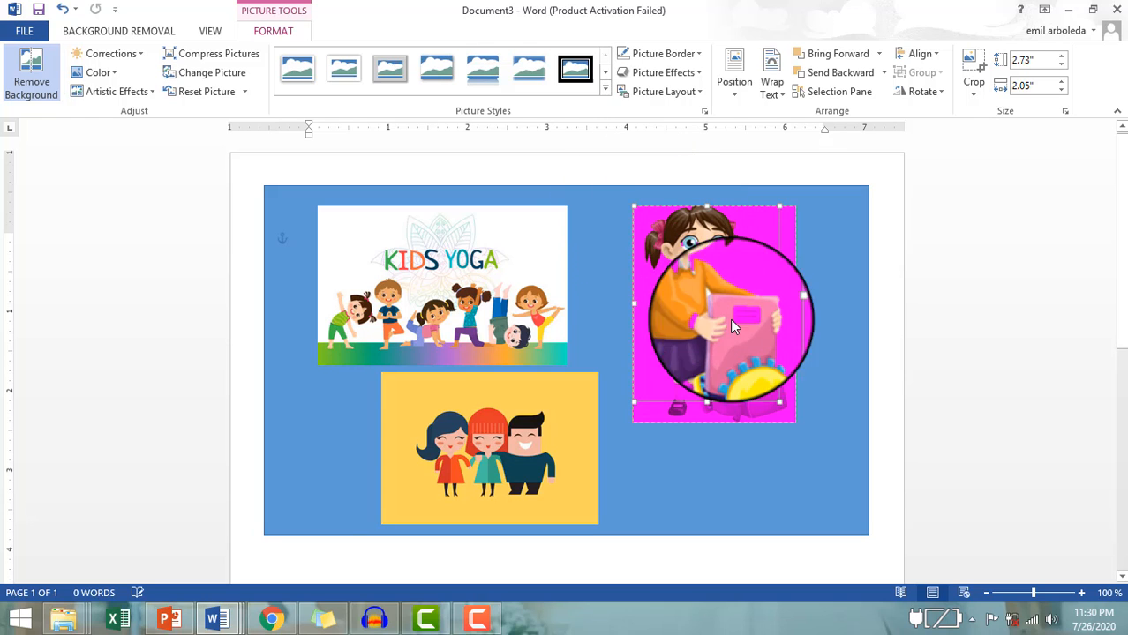
left_click_drag(707, 401, 712, 416)
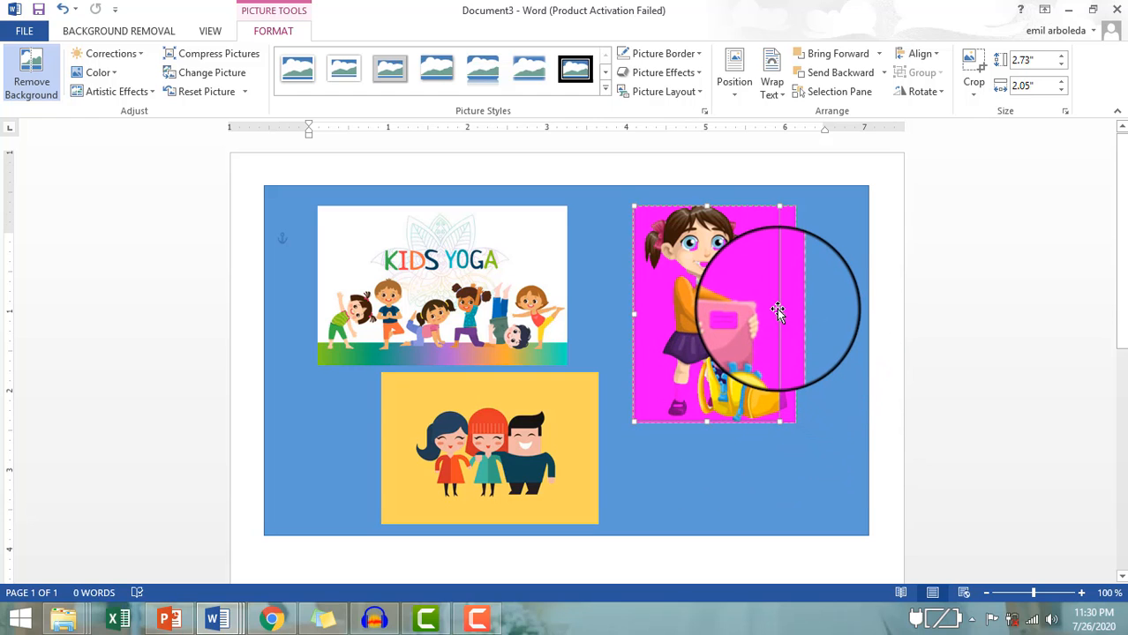
left_click_drag(793, 315, 794, 315)
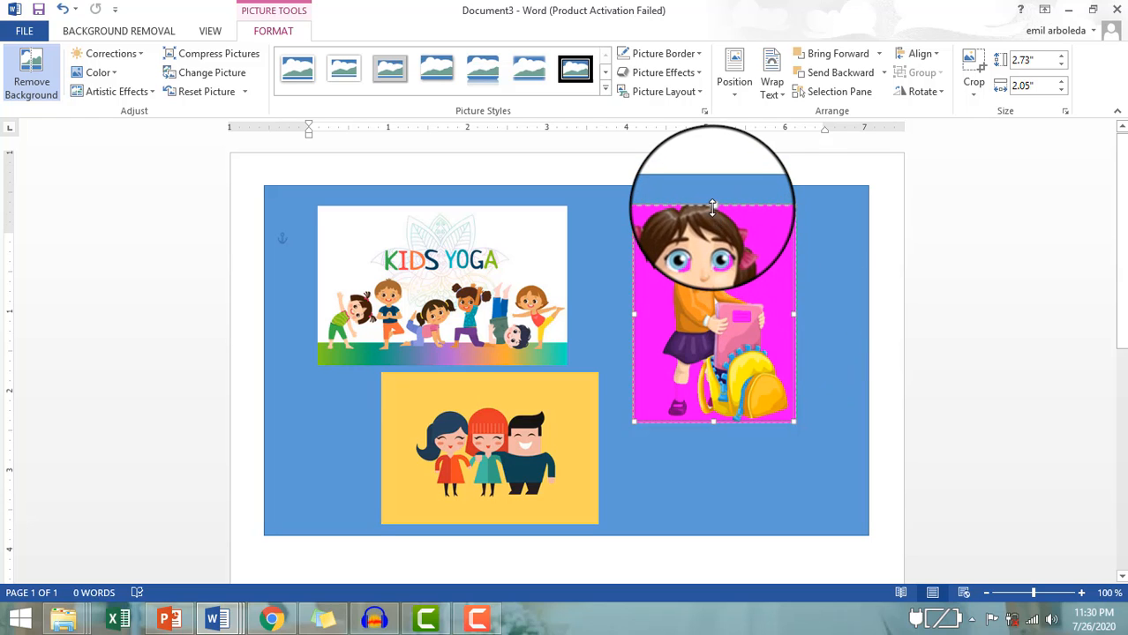
left_click_drag(712, 202, 712, 203)
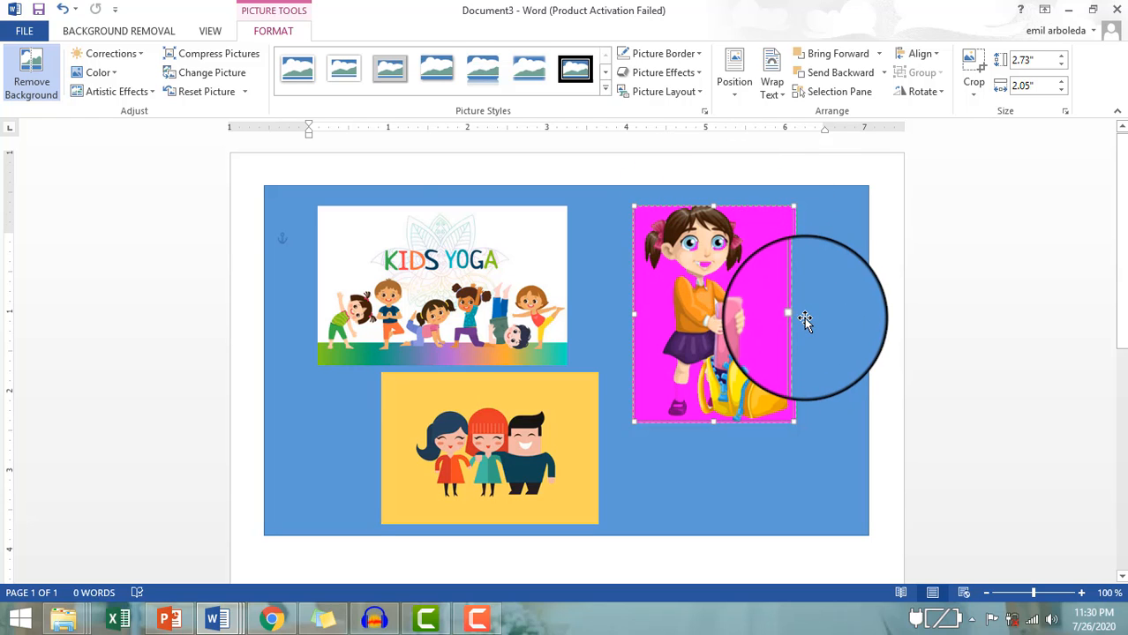
left_click(26, 71)
left_click(29, 70)
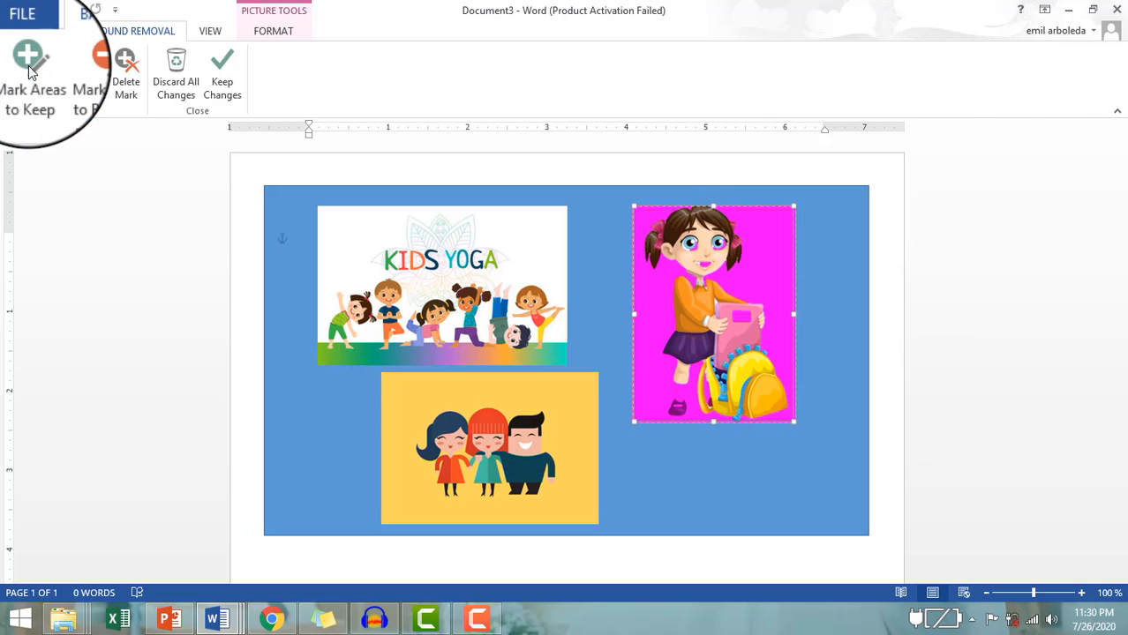
left_click(225, 91)
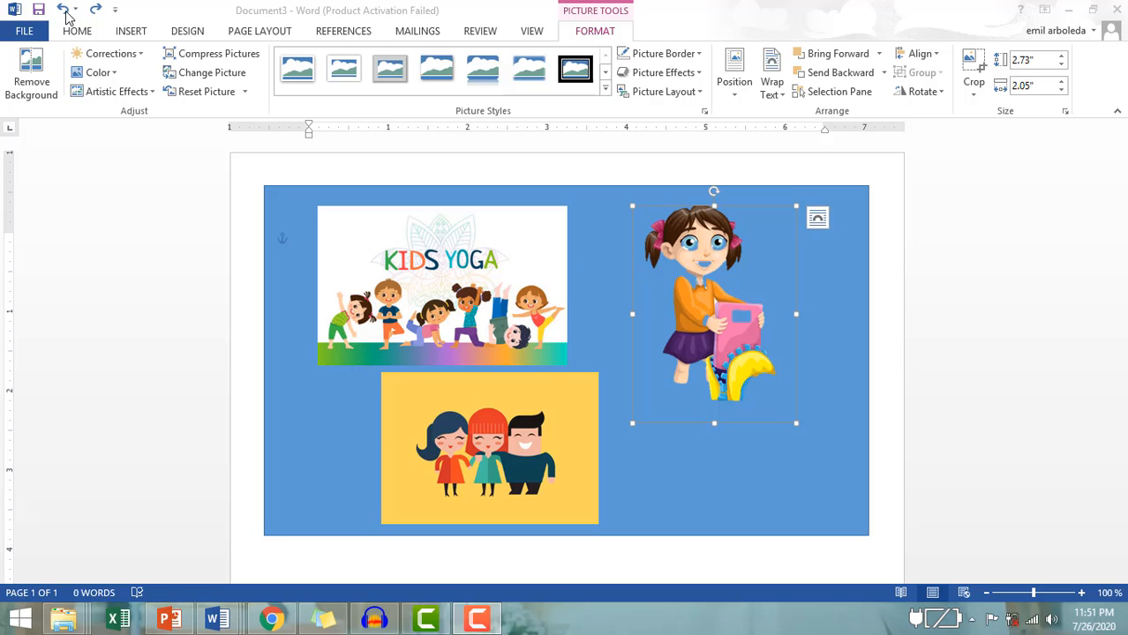
Step: Undo the background removal on the schoolgirl picture
left_click(162, 9)
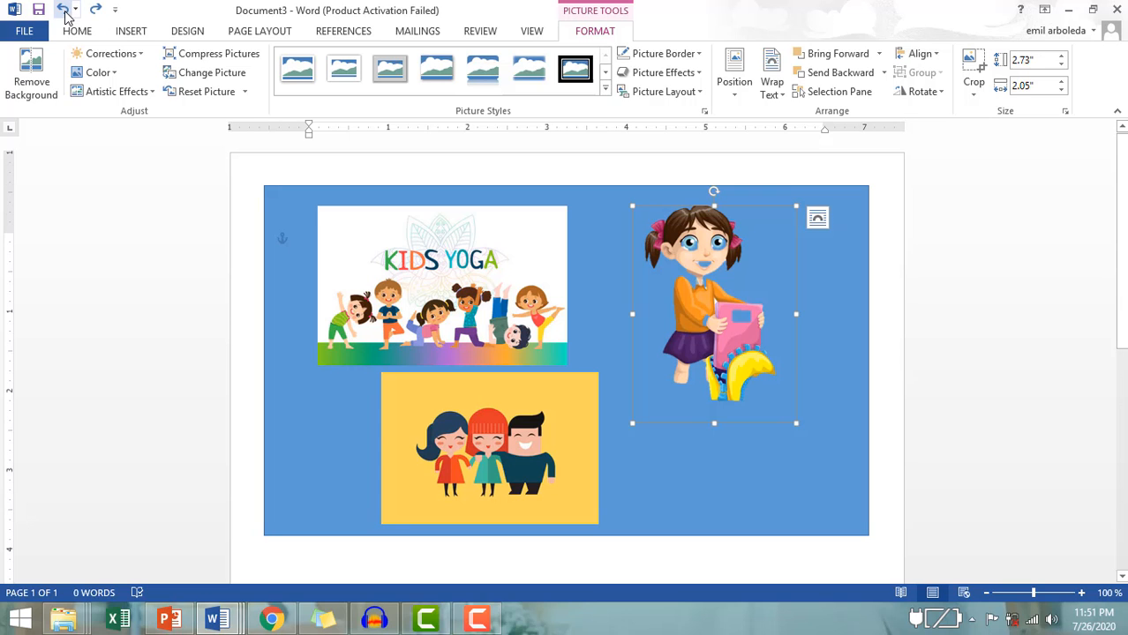
left_click(66, 12)
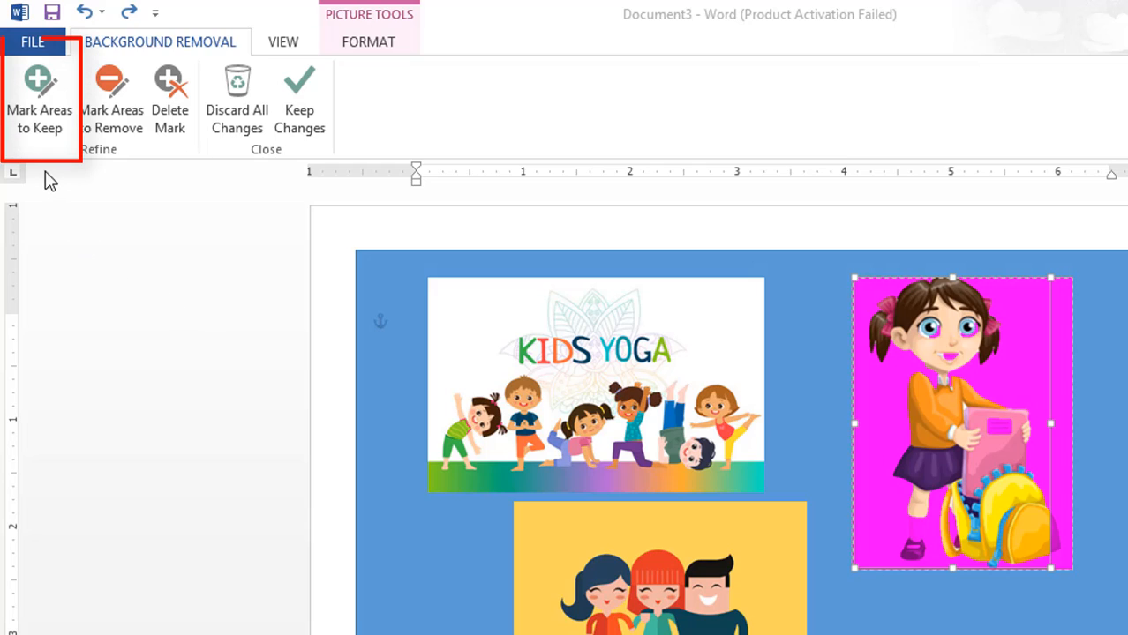
Step: Examine the background removal tools for marking areas to keep, marking areas to remove and deleting marks
left_click(67, 89)
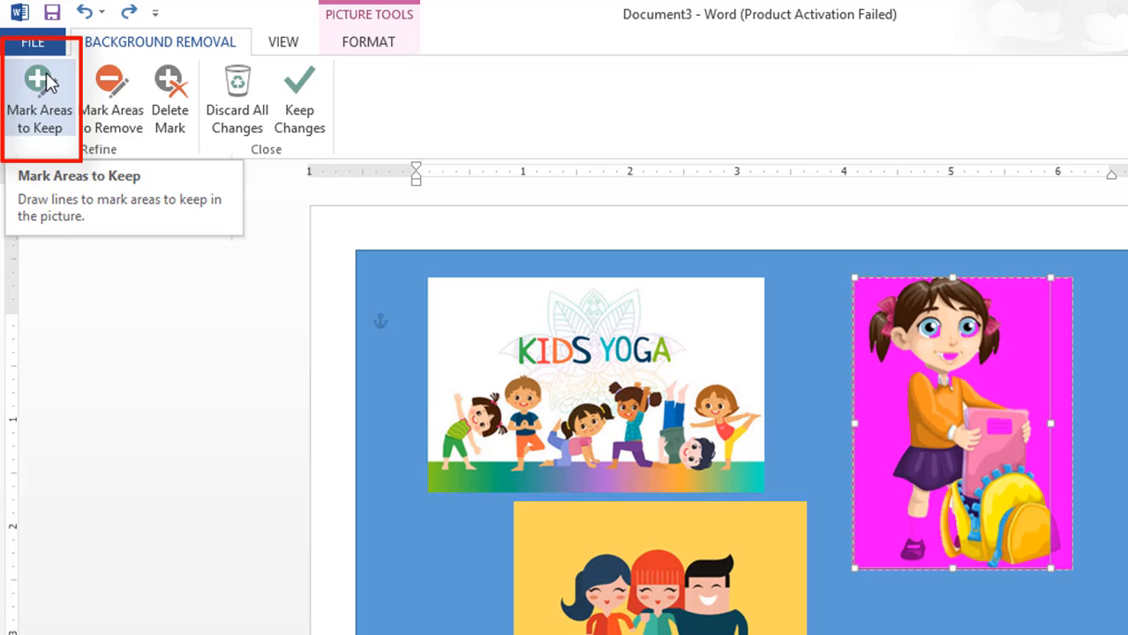
left_click(112, 99)
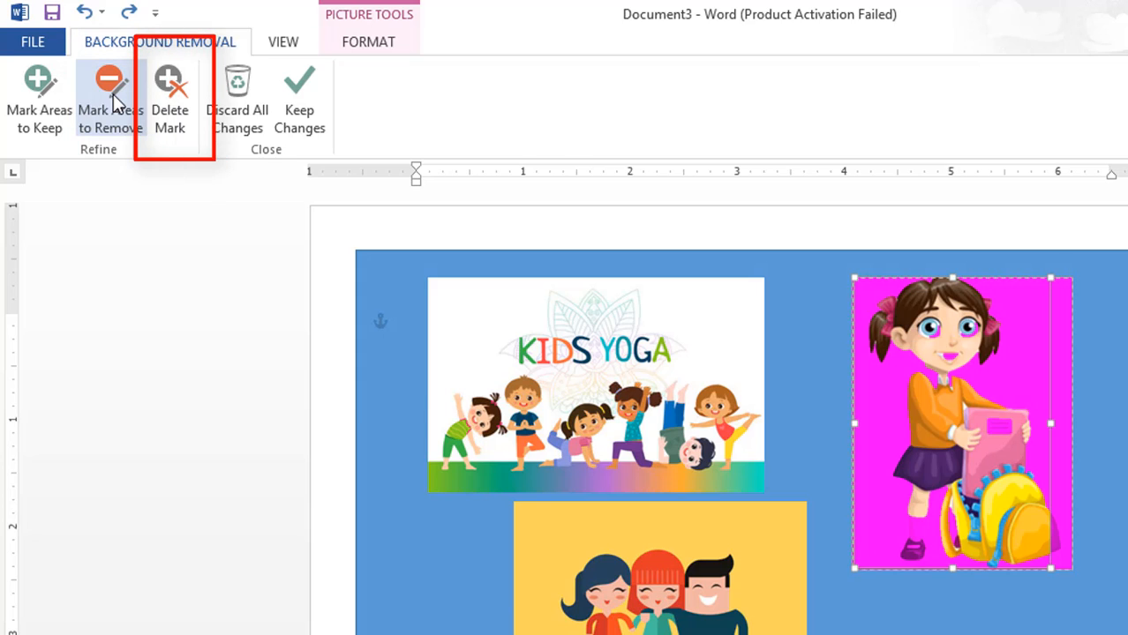
left_click(171, 95)
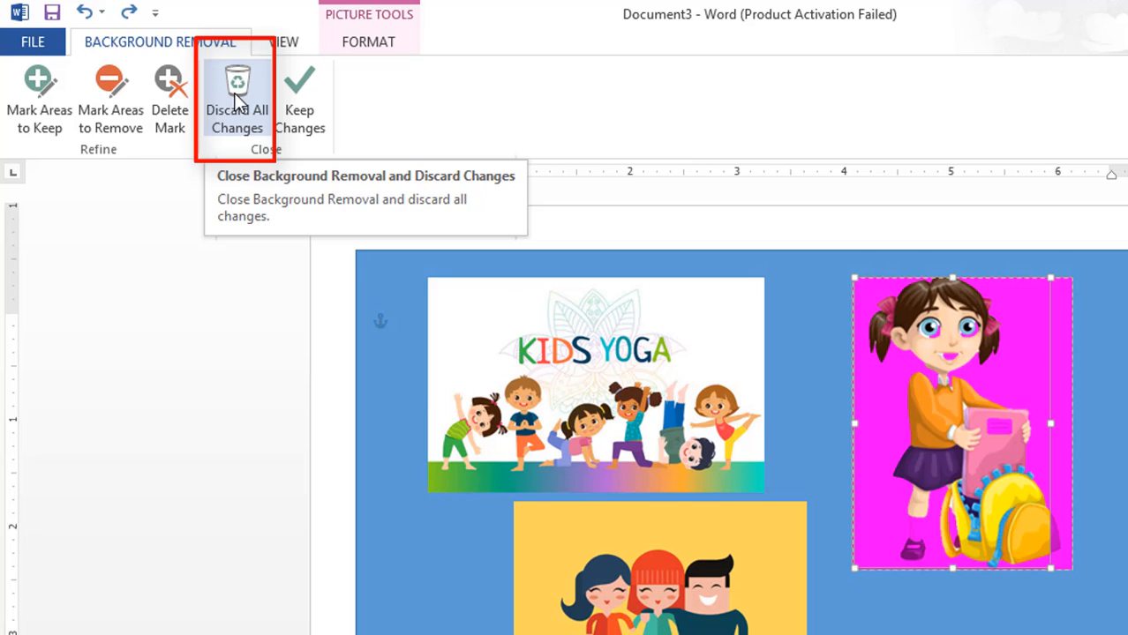
Step: Extend the schoolgirl picture's background removal area to the picture's right edge
left_click(297, 91)
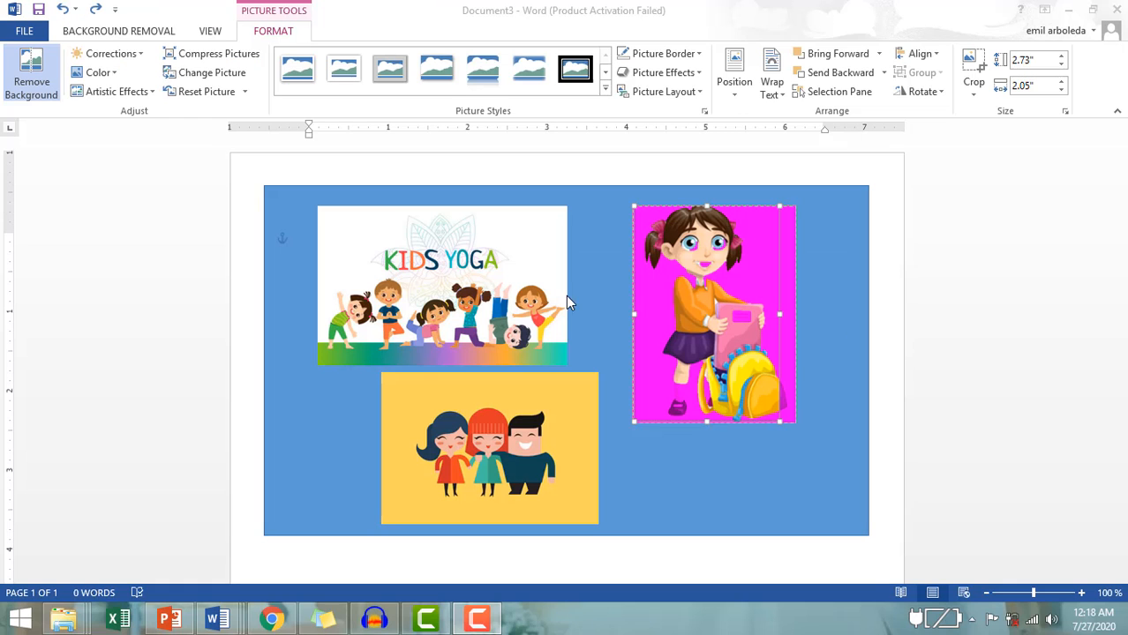
left_click(782, 319)
left_click_drag(780, 315, 795, 317)
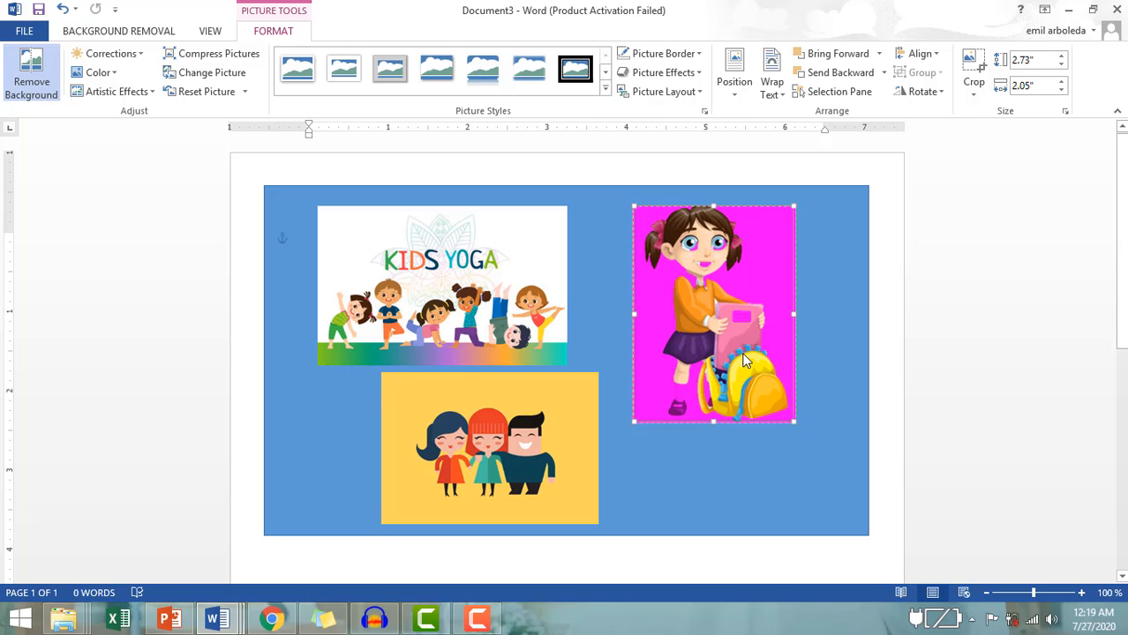
Step: Mark the schoolgirl's eyes, mouth, collar, leg, shoe and pink book as areas to keep
left_click(33, 75)
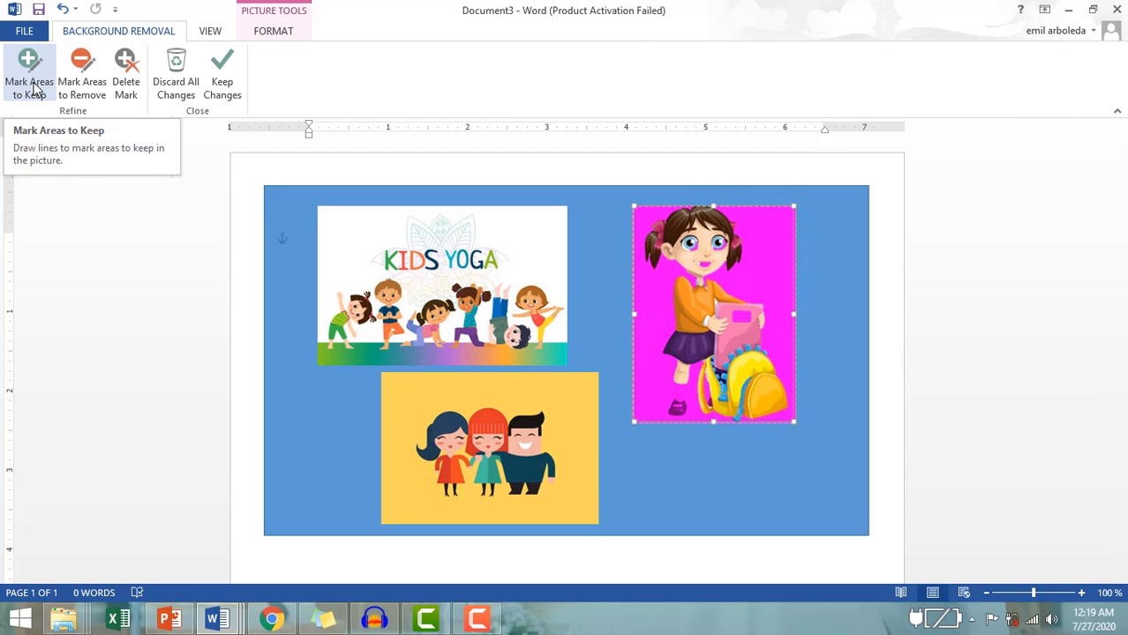
left_click(29, 79)
left_click(26, 91)
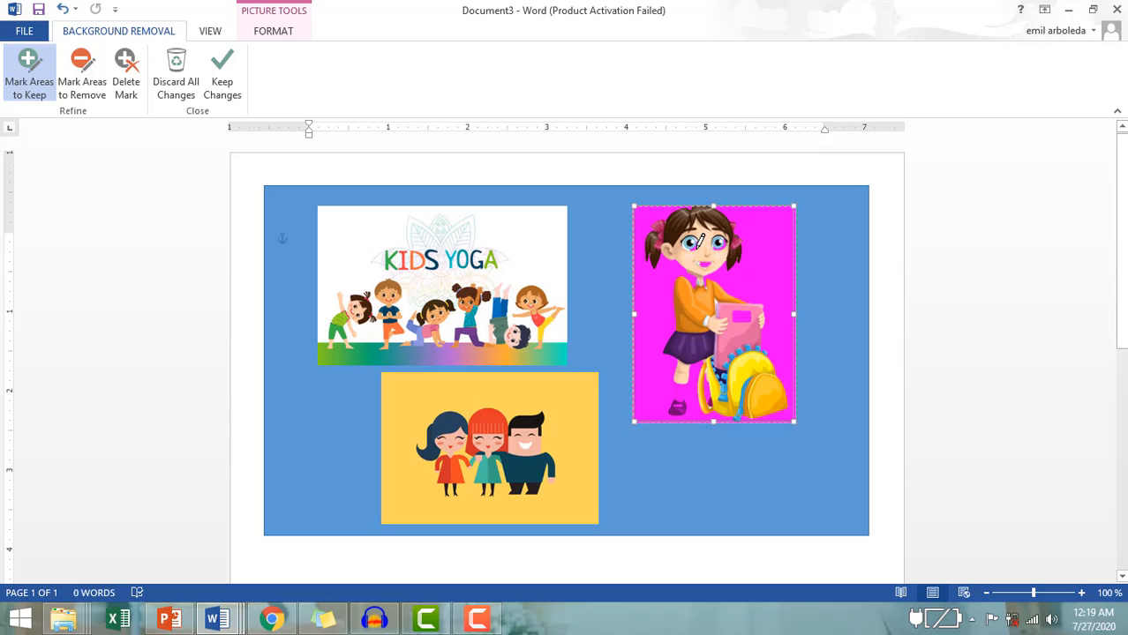
left_click(693, 246)
left_click(722, 245)
left_click(704, 264)
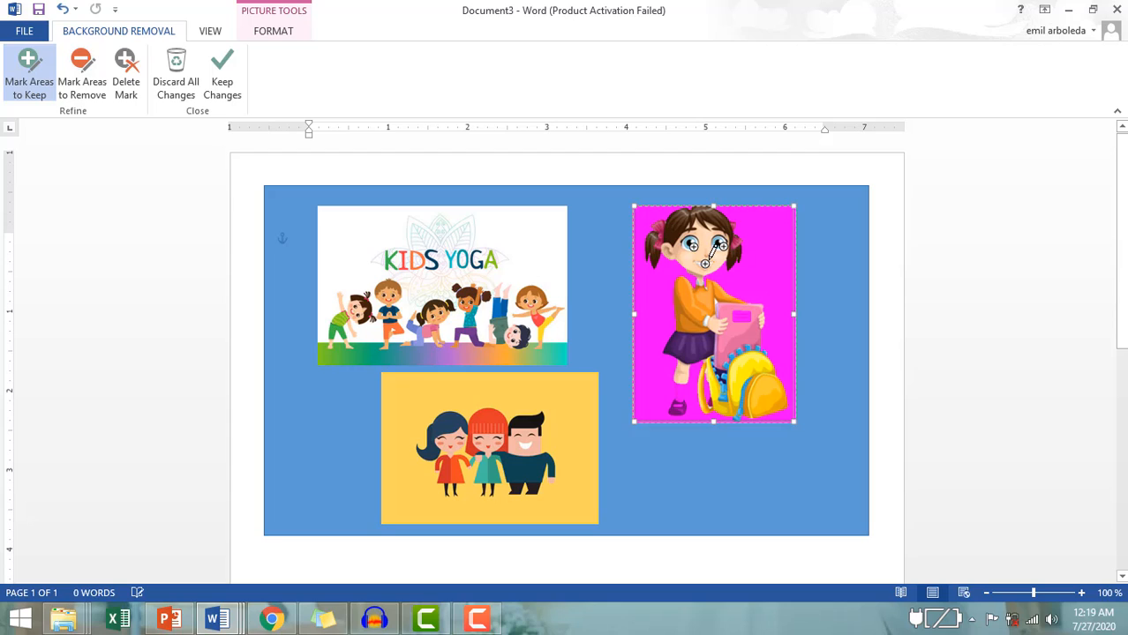
left_click(691, 280)
left_click(678, 394)
left_click(677, 409)
left_click(743, 319)
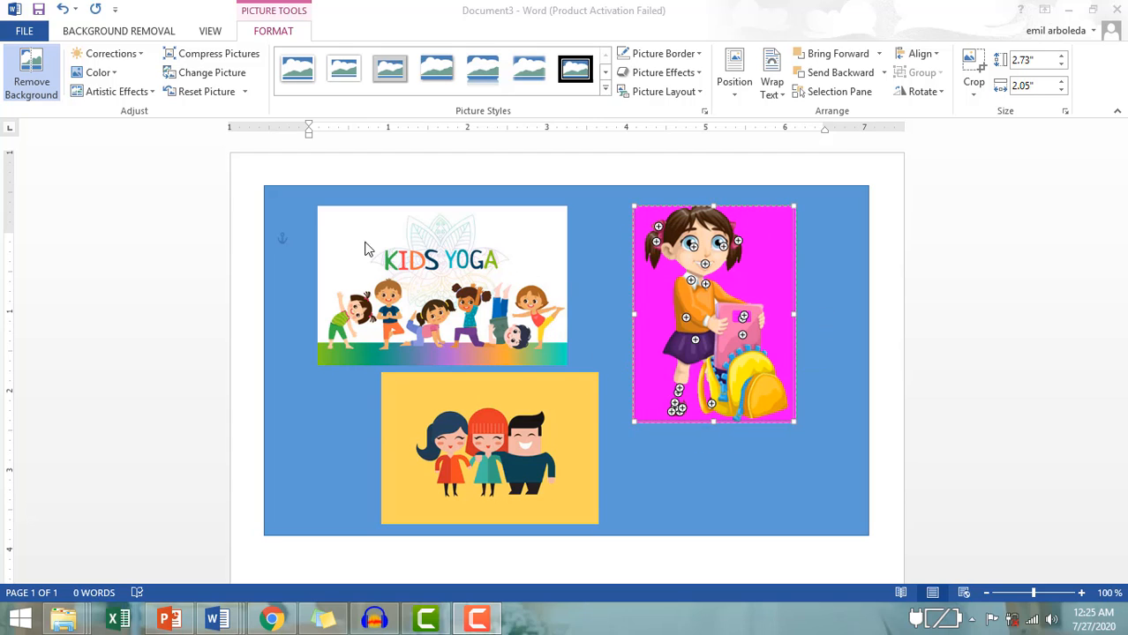
Step: Apply the marked background removal to the schoolgirl picture and keep the changes
left_click(32, 71)
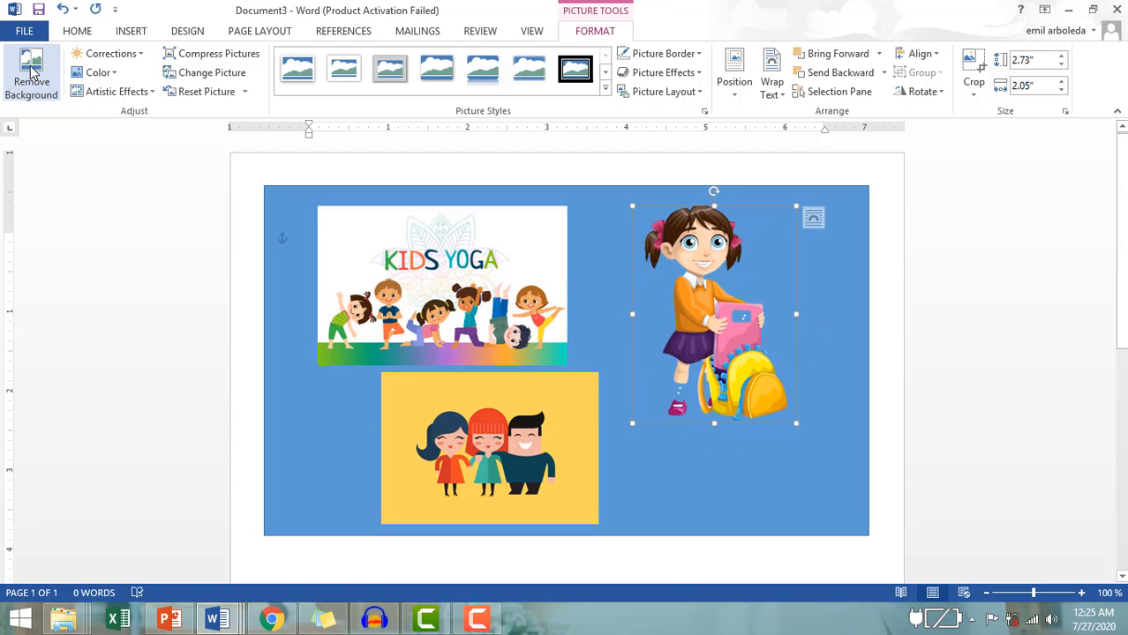
left_click(32, 71)
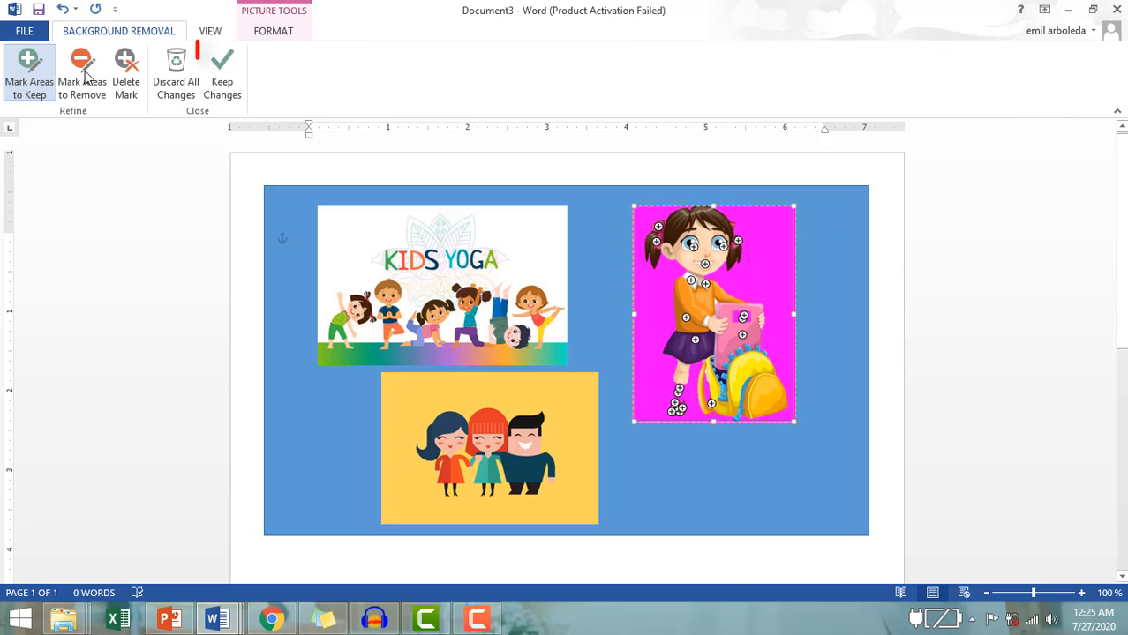
left_click(221, 72)
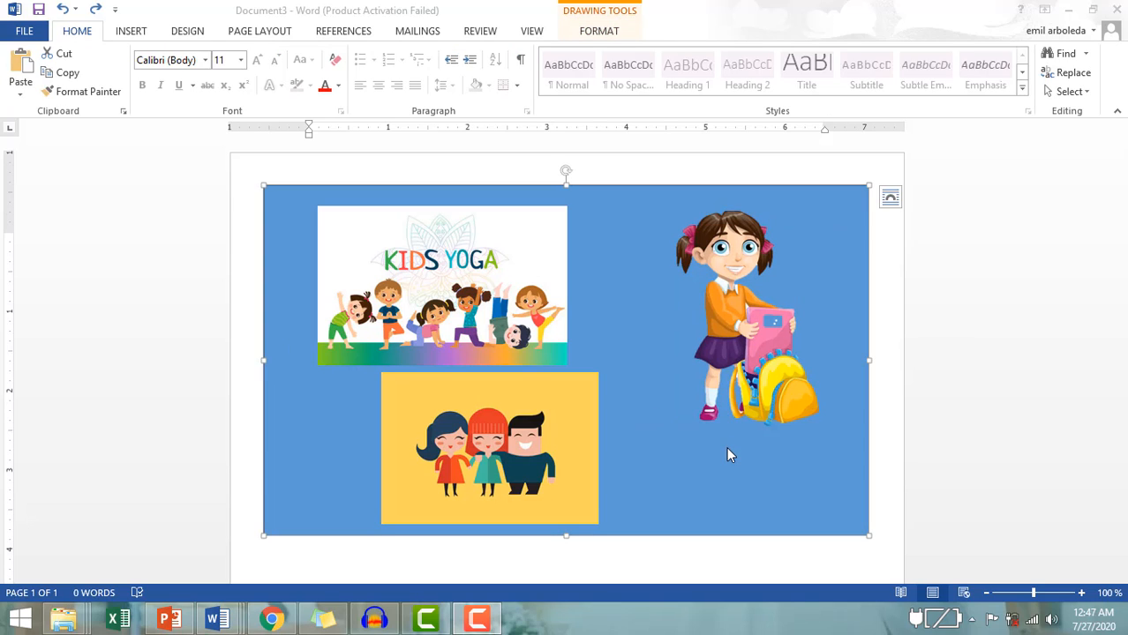
Step: Move the cut-out schoolgirl down past the blue rectangle's lower edge, and return her to the rectangle's upper-right area
left_click(759, 342)
left_click_drag(772, 382, 761, 383)
scroll(763, 391, "down", 1)
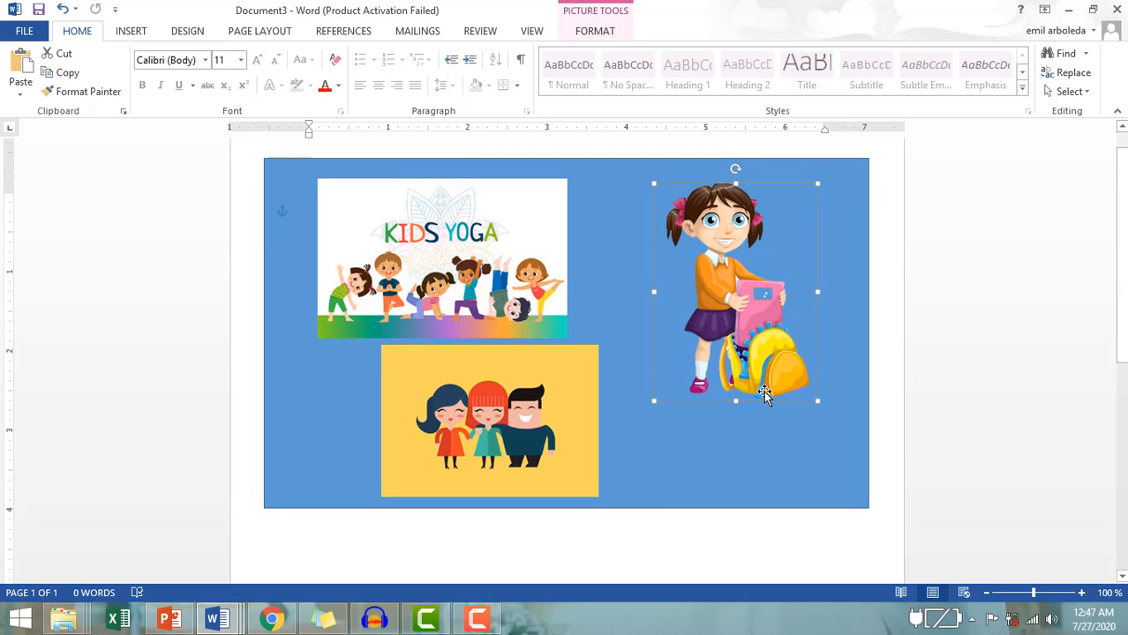
left_click_drag(731, 319, 718, 501)
scroll(750, 496, "down", 3)
left_click_drag(709, 453, 677, 609)
scroll(685, 429, "down", 2)
left_click_drag(686, 429, 741, 206)
scroll(745, 441, "up", 1)
scroll(753, 313, "up", 3)
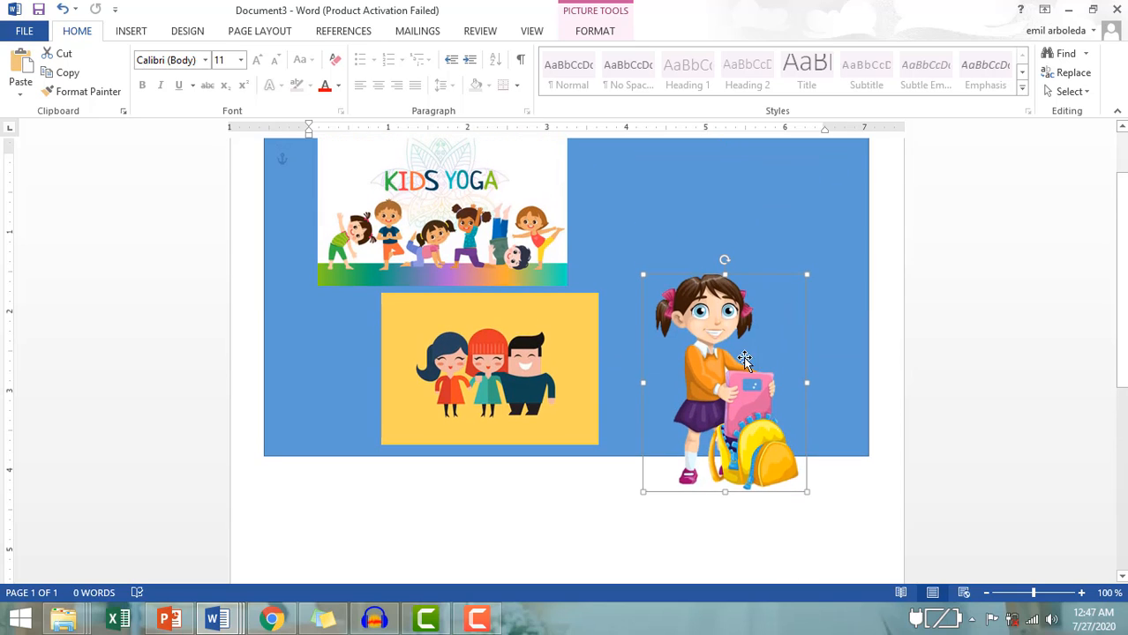
left_click_drag(745, 358, 746, 240)
scroll(760, 284, "up", 2)
left_click_drag(761, 287, 793, 266)
Step: Start removing the background of the yellow picture with three people
left_click(474, 302)
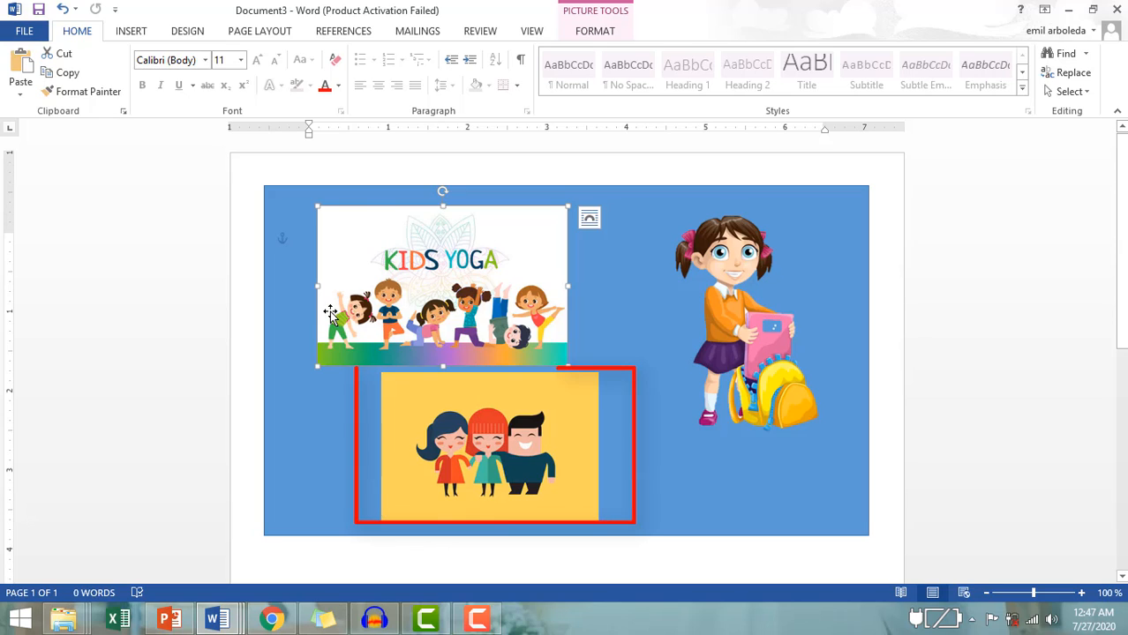
left_click(556, 446)
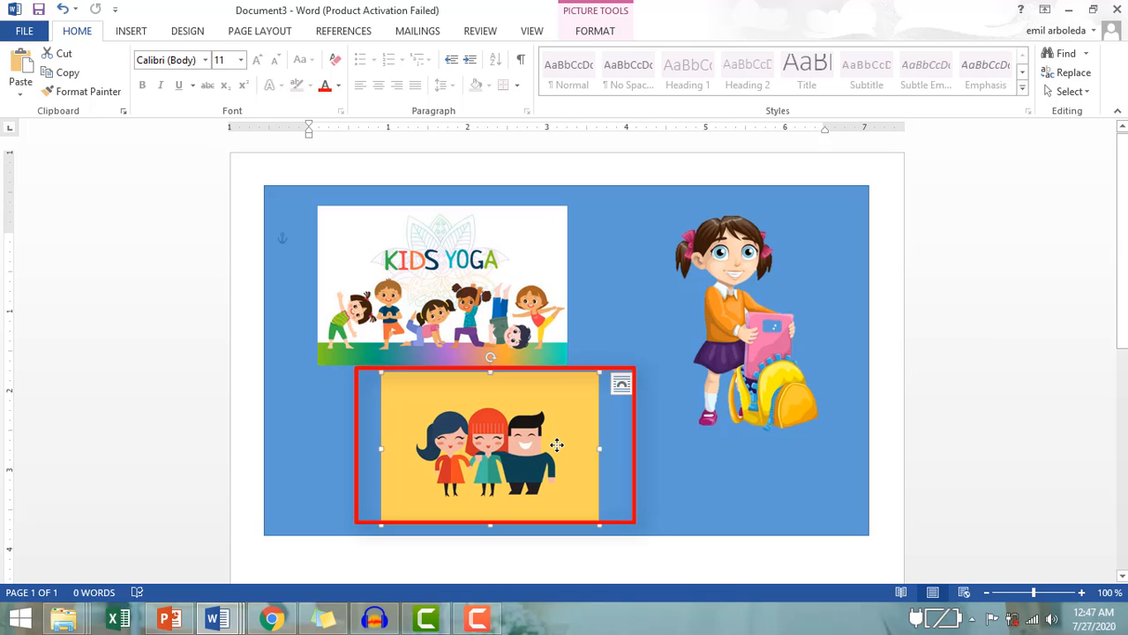
left_click(597, 28)
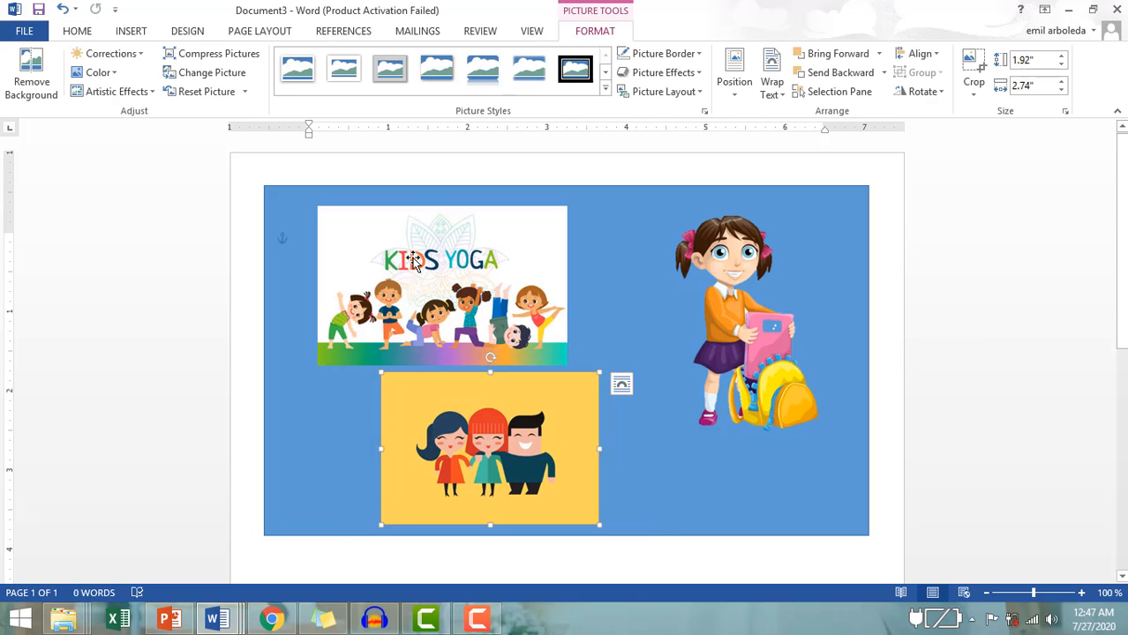
left_click(621, 365)
left_click(564, 403)
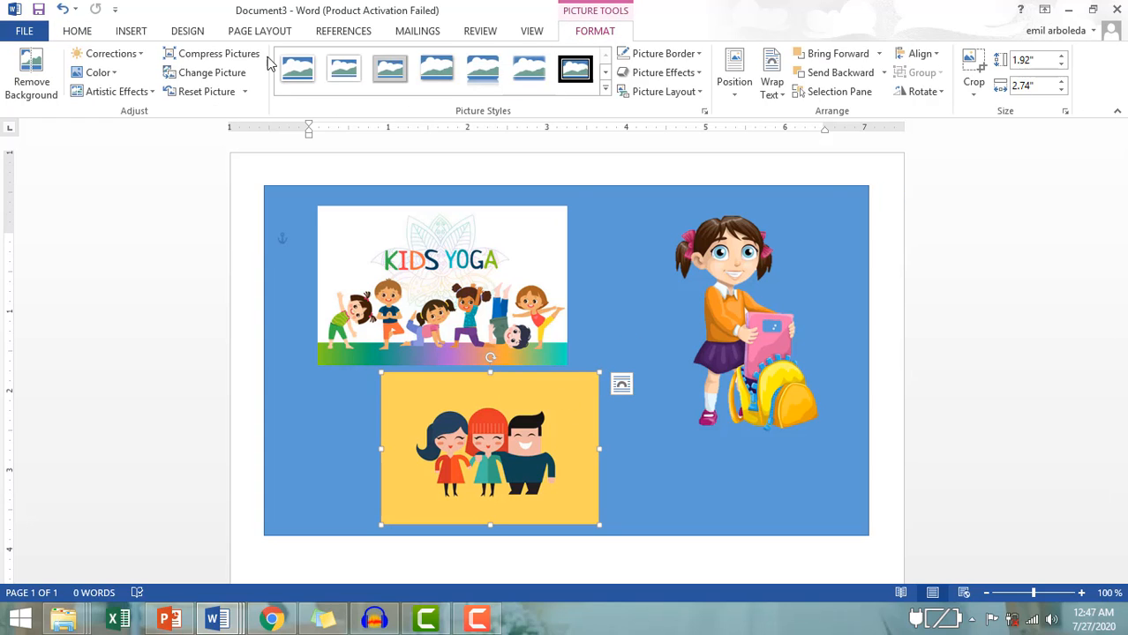
left_click(32, 76)
scroll(633, 448, "down", 1)
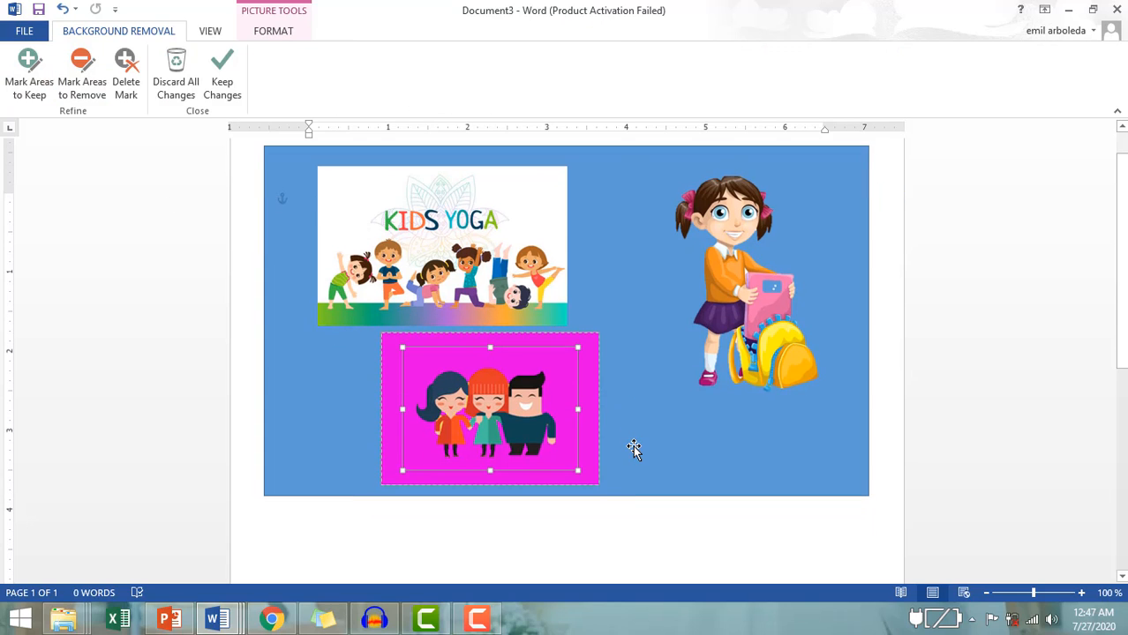